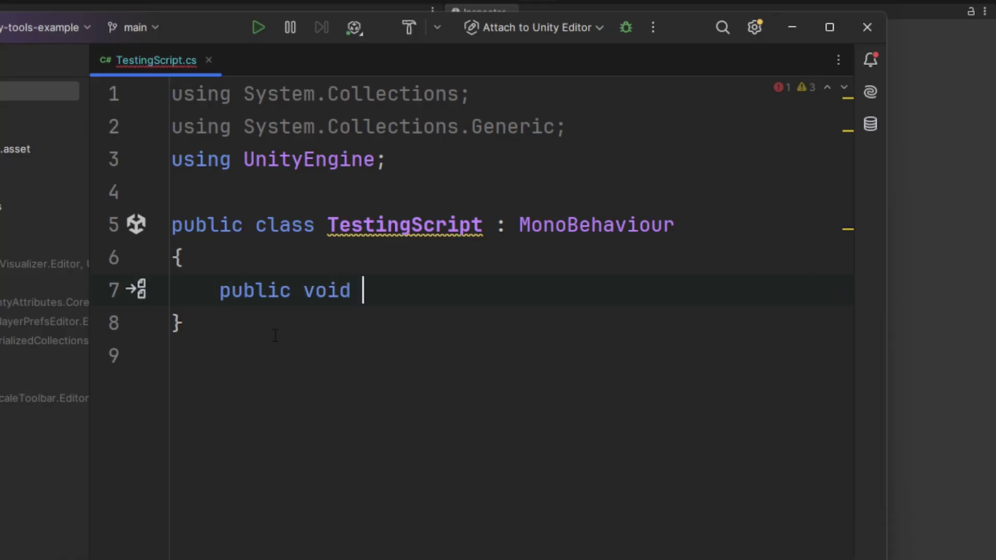
# - Write a public void TestingMethod that logs "Hey!" and mark it with the Button attribute
pyautogui.write('TestingMethod() {')
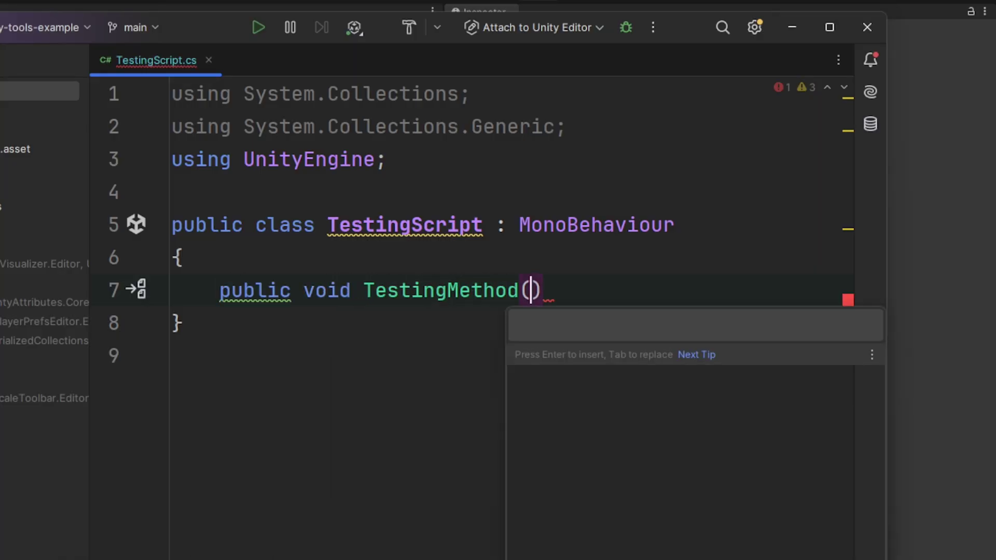
pyautogui.press('Return')
pyautogui.write('Debug.Log("Hey!");')
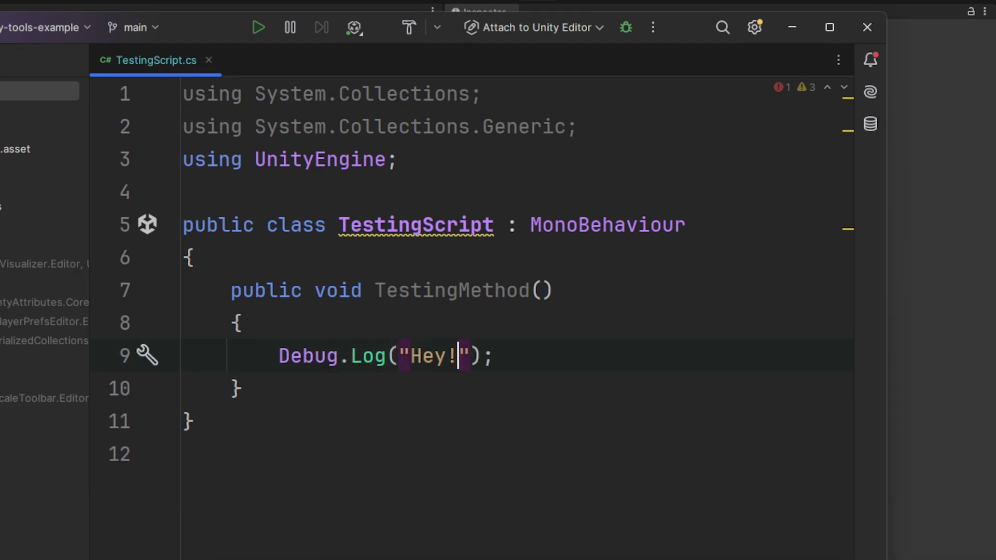
pyautogui.hotkey('ctrl', 'alt', 'Return')
pyautogui.write('[Bu')
pyautogui.press('Return')
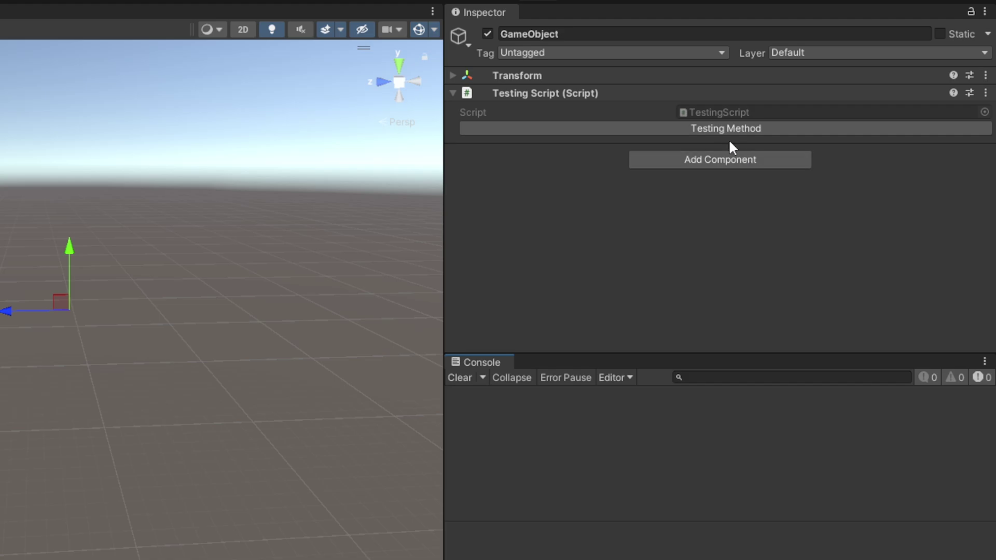
# - In Unity, run Testing Method several times from the Testing Script component
pyautogui.click(717, 129)
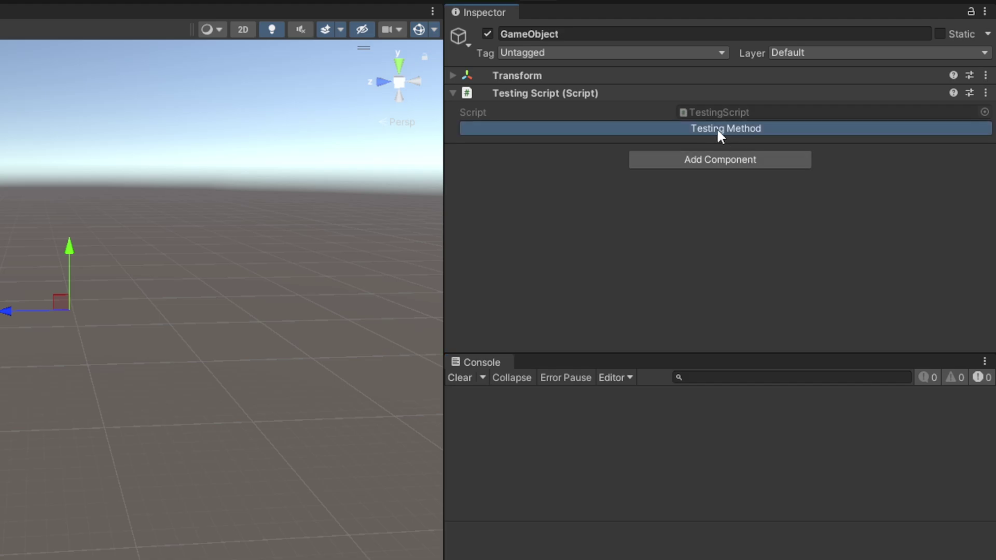
pyautogui.click(718, 130)
pyautogui.click(716, 128)
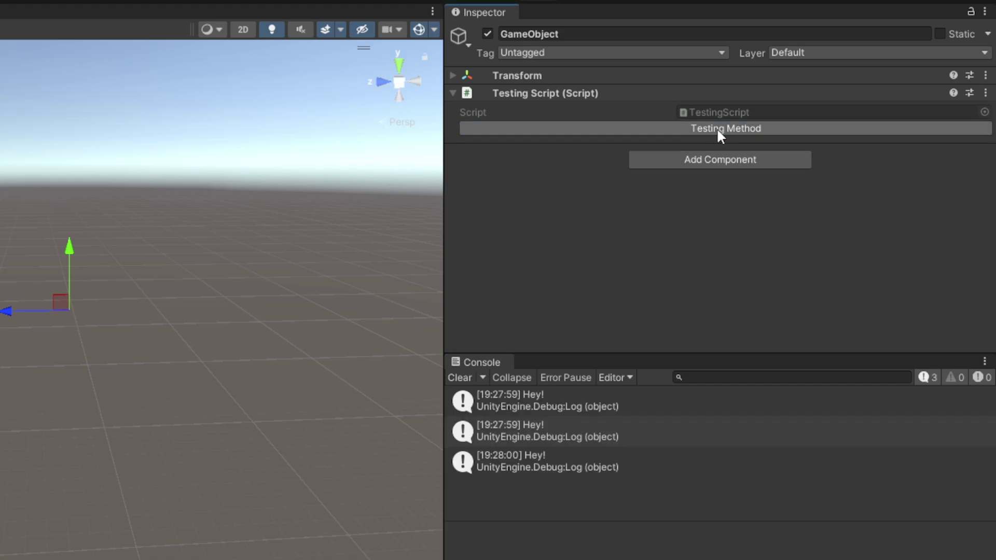
pyautogui.click(716, 128)
pyautogui.click(716, 128)
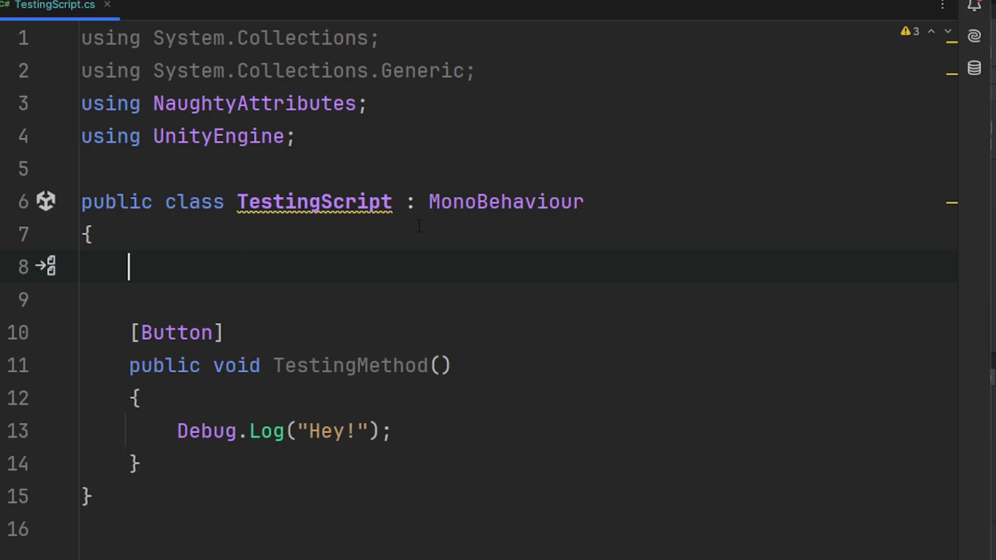
# - In the script, declare a serialized private string field someLayer with the Layer attribute above TestingMethod
pyautogui.write('[Ser')
pyautogui.press('Return')
pyautogui.write('] ')
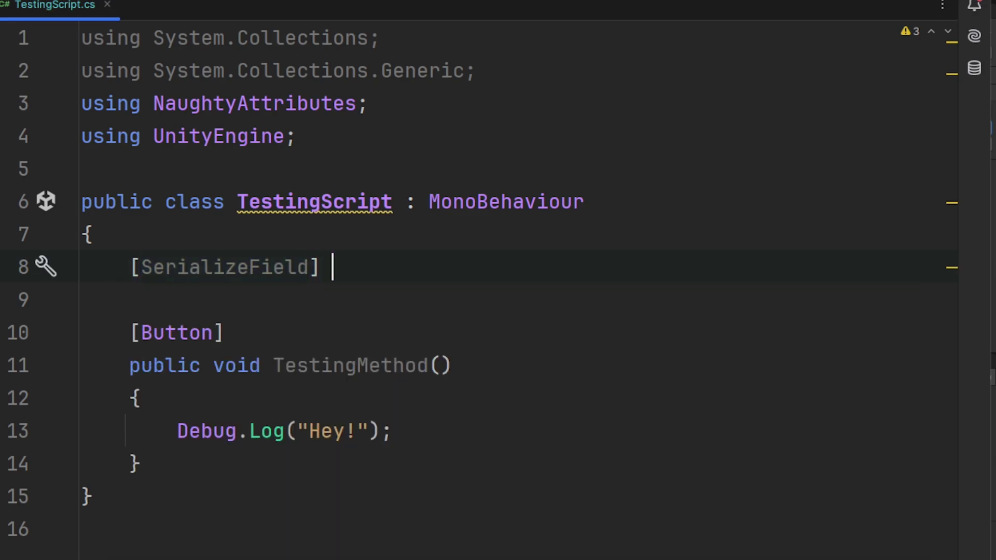
pyautogui.write('[Layer] pri')
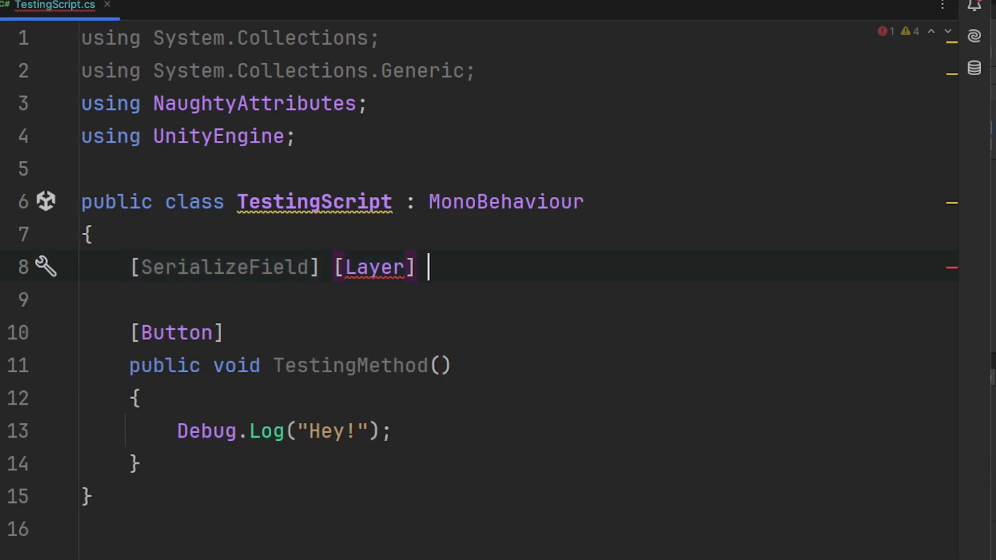
pyautogui.press('Return')
pyautogui.write('str')
pyautogui.press('Return')
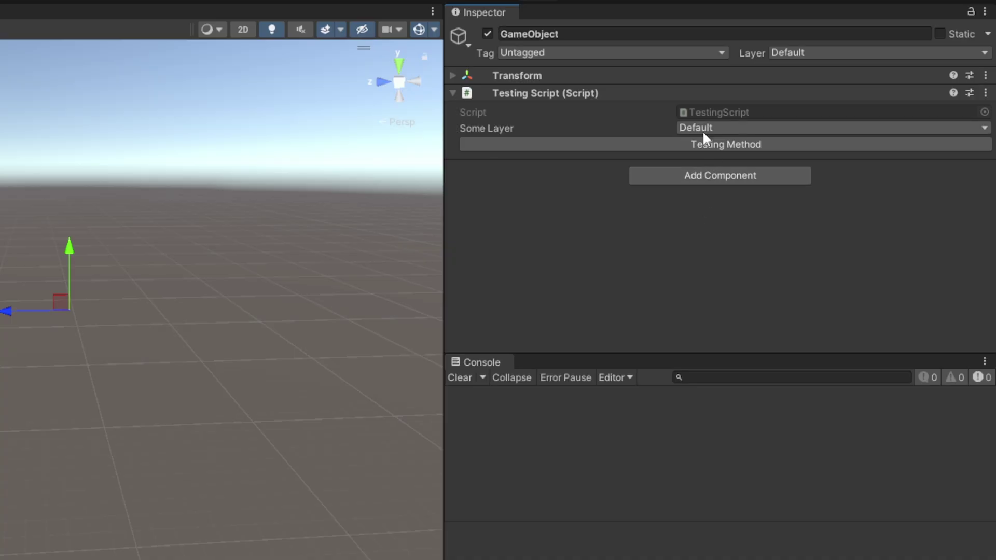
# - In Unity, set the component's Some Layer to TransparentFX, followed by UI
pyautogui.click(702, 130)
pyautogui.click(717, 165)
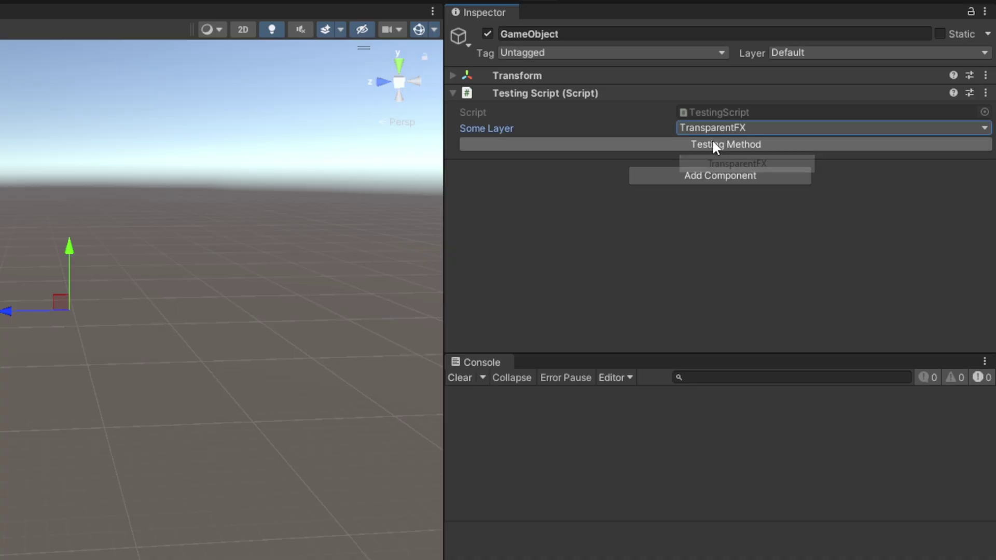
pyautogui.click(712, 129)
pyautogui.click(718, 181)
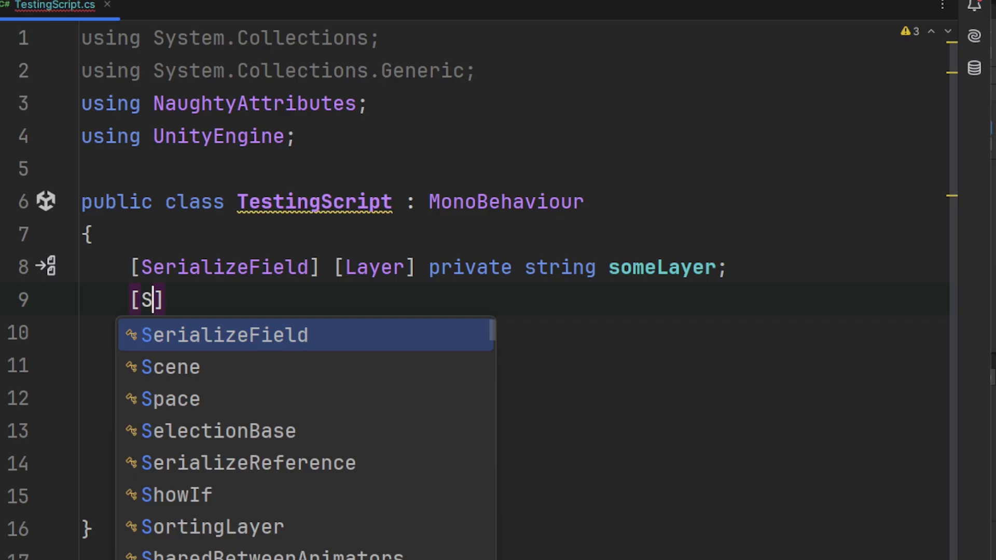
# - Declare a serialized private string someTag with the Tag attribute below someLayer, and set Some Tag to MainCamera in Unity
pyautogui.press('Return')
pyautogui.write('[Ta')
pyautogui.press('Return')
pyautogui.press('Right')
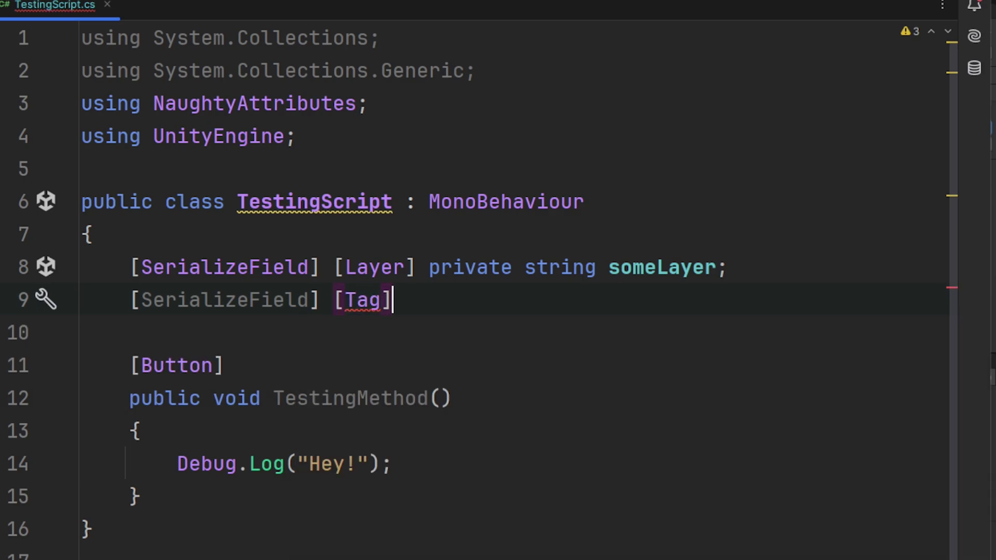
pyautogui.write('pri')
pyautogui.press('Return')
pyautogui.write('st')
pyautogui.press('Return')
pyautogui.write('someTag;')
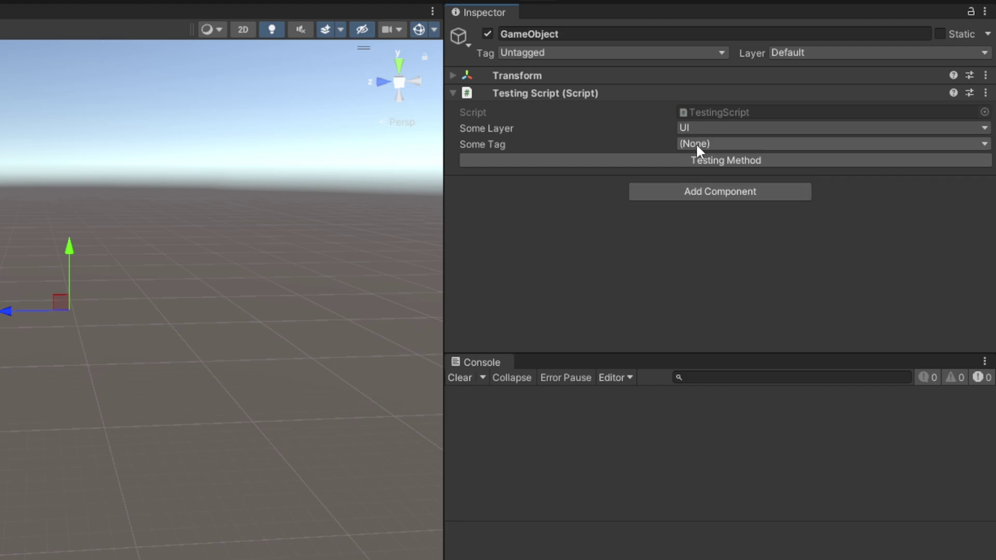
pyautogui.click(697, 147)
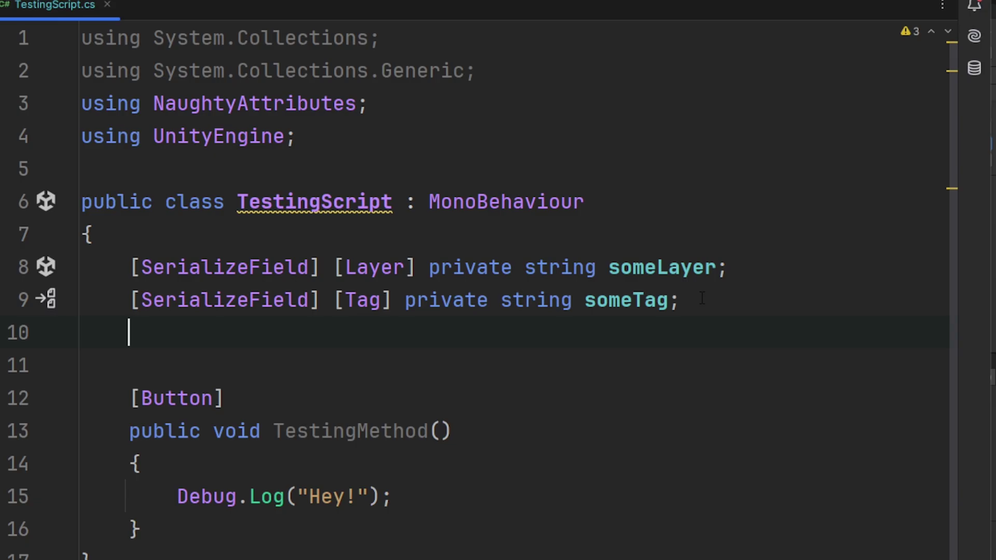
# - Declare a serialized private Sprite someSprite with the ShowAssetPreview attribute, and assign the InputFieldBackground sprite to it in Unity
pyautogui.write('[SerializeField] [ShowAssetPreview] private Sprite')
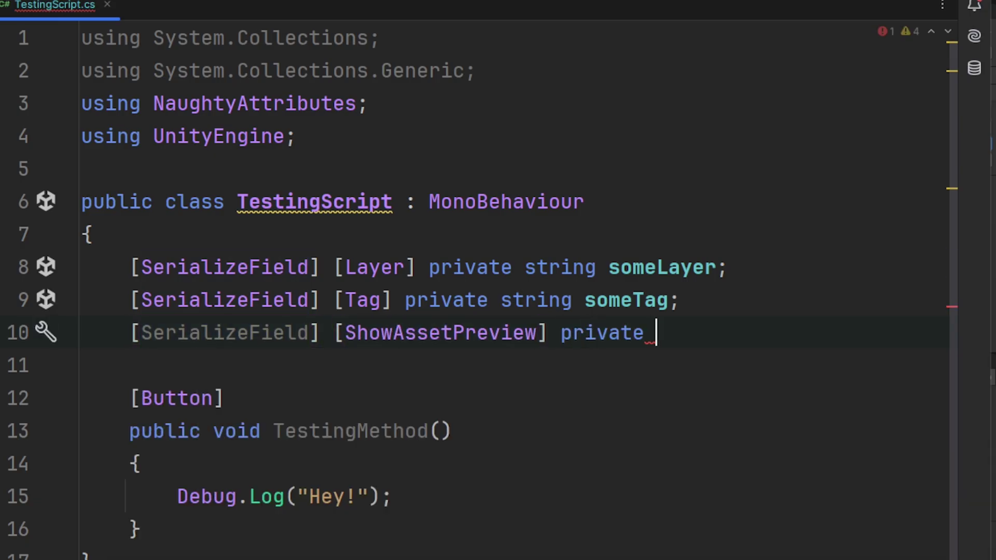
pyautogui.write(' someSprite;')
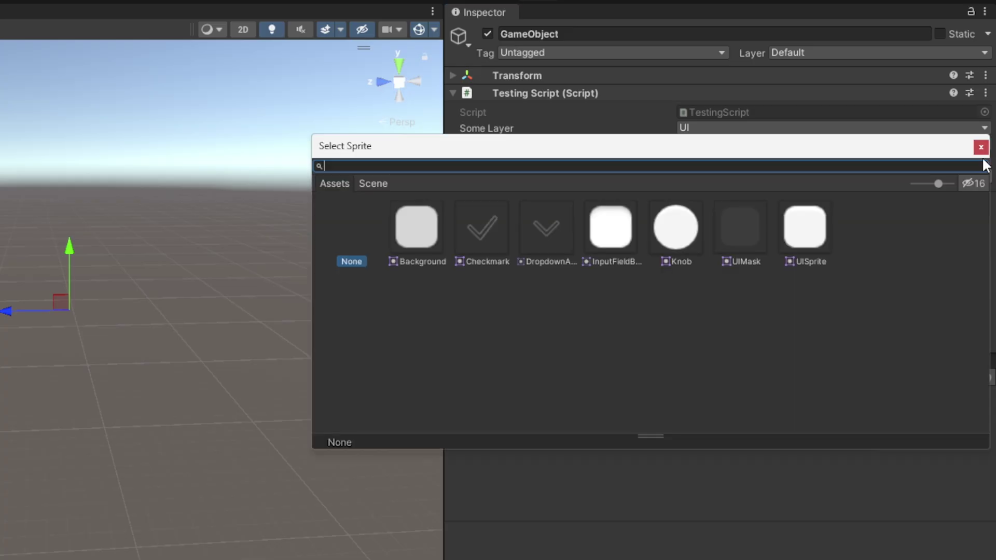
pyautogui.click(626, 233)
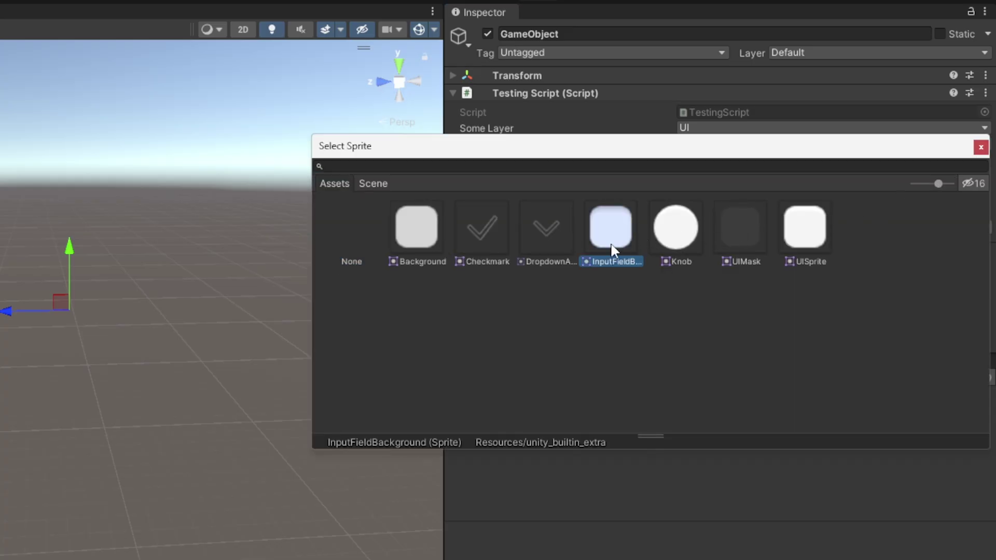
pyautogui.doubleClick(611, 247)
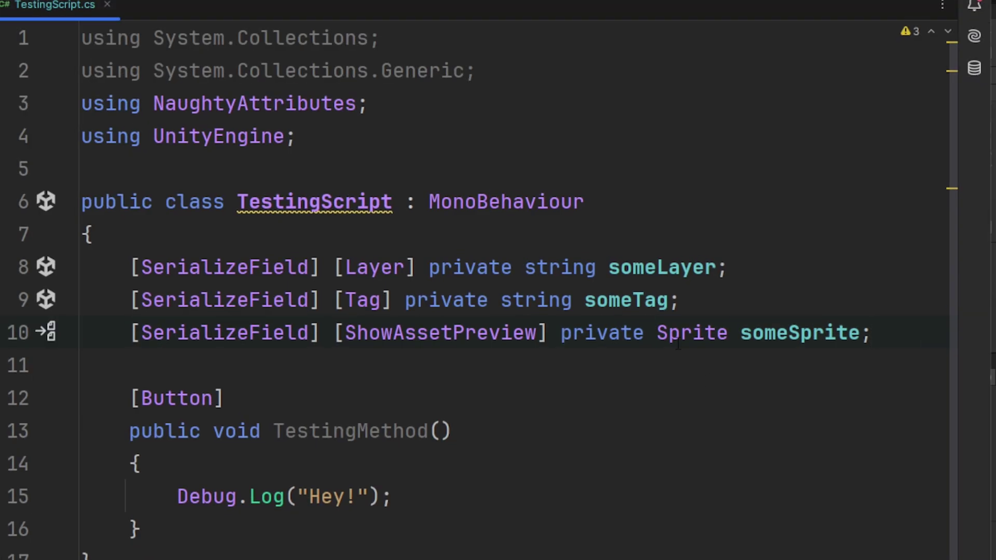
# - Change the someSprite field's type to GameObject in the script and assign an object to Some Sprite in Unity
pyautogui.doubleClick(700, 333)
pyautogui.write('GameObject')
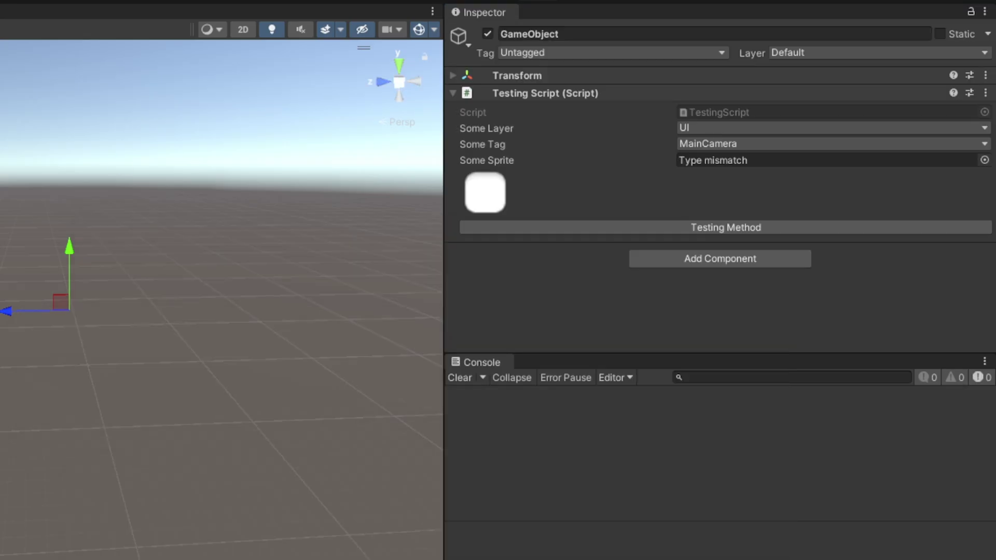
pyautogui.moveTo(122, 164); pyautogui.dragTo(700, 163)
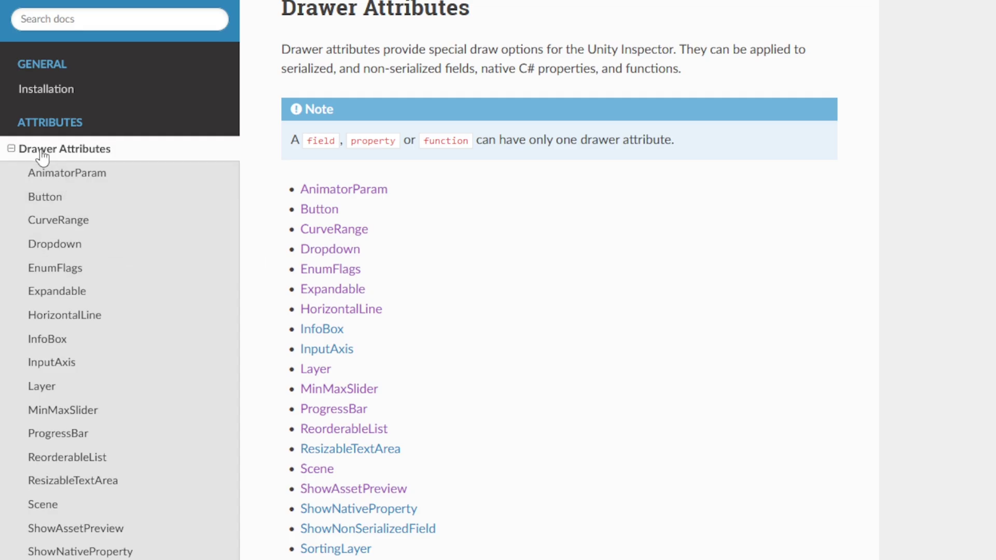
# - Browse the attribute categories in the NaughtyAttributes documentation and the feature overview on the DOTween website
pyautogui.scroll(3, 47, 197)
pyautogui.click(11, 179)
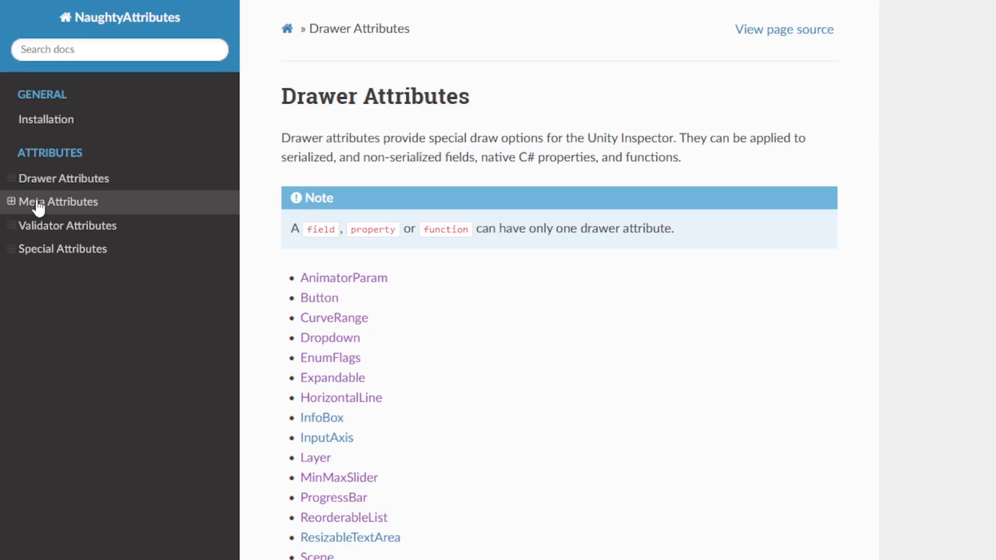
pyautogui.click(15, 201)
pyautogui.click(44, 400)
pyautogui.click(54, 324)
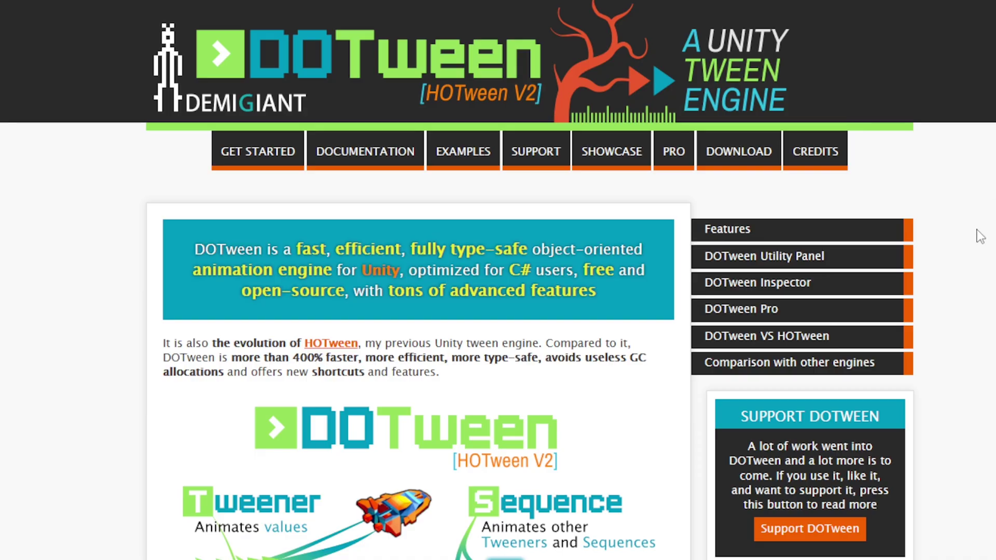
pyautogui.scroll(-4, 980, 236)
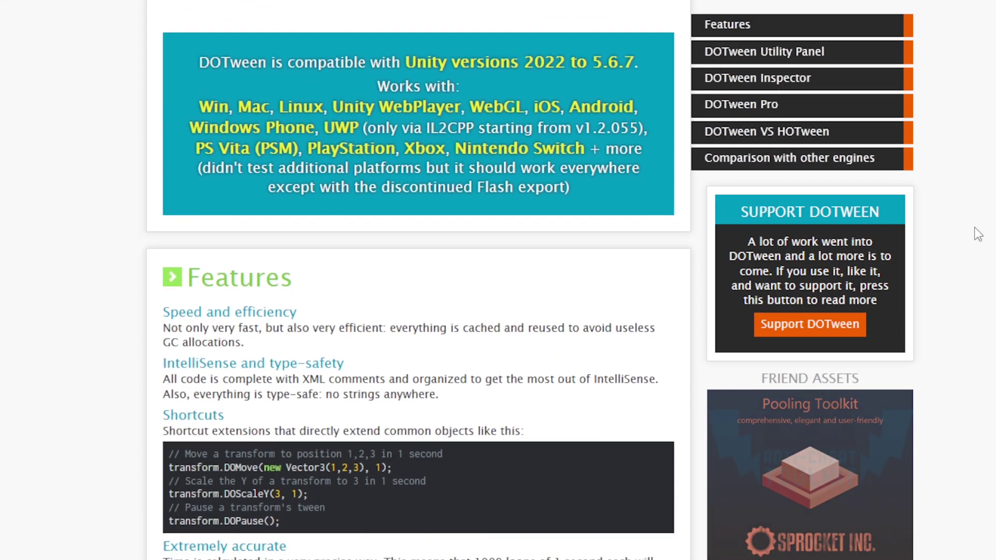
pyautogui.scroll(-12, 975, 234)
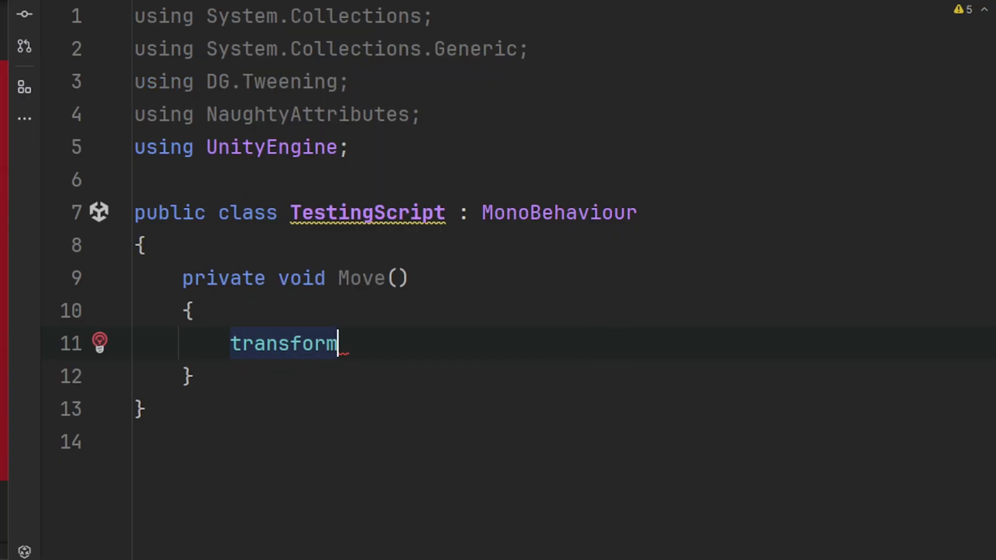
# - In the script's Move method, tween the transform with DOMove to Vector3.right over 1f and log "Finished!" through OnComplete
pyautogui.write('.DOMove(Vector3.right, 1f);')
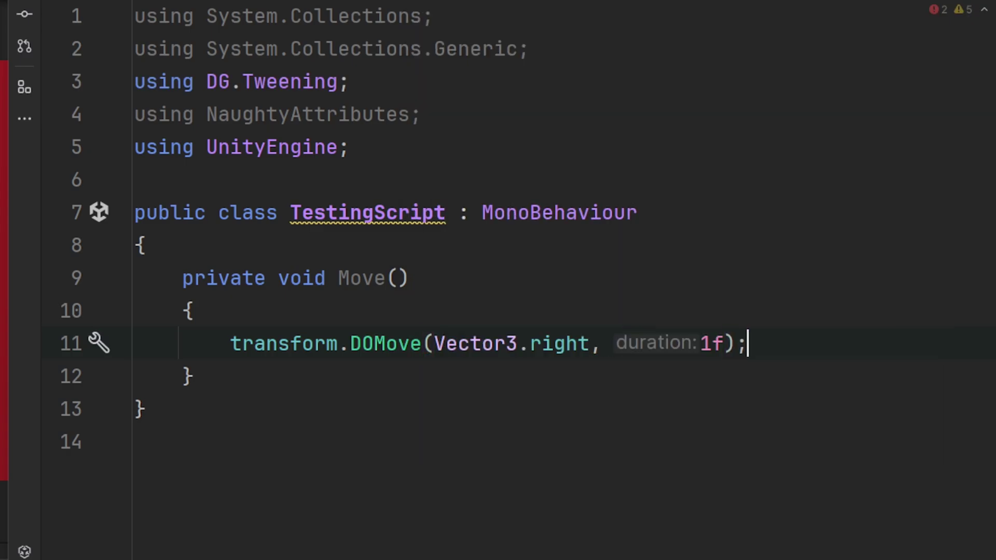
pyautogui.press('Return')
pyautogui.write('.OnComplete(() => Debug.Lo')
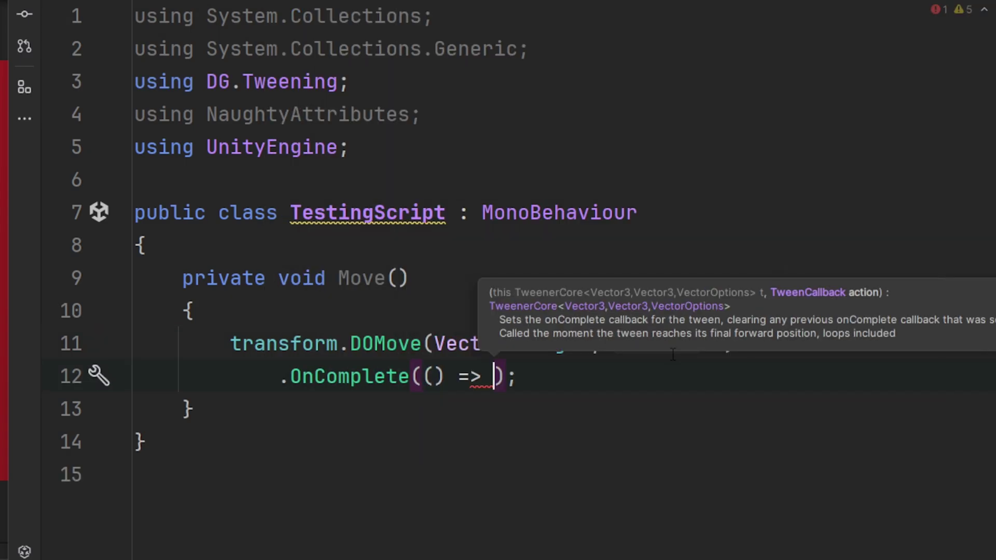
pyautogui.write('g("Finished!')
# - Insert a SetLoops(3) call between the DOMove and OnComplete lines
pyautogui.press('Up')
pyautogui.press('End')
pyautogui.press('Return')
pyautogui.write('.SetLoo')
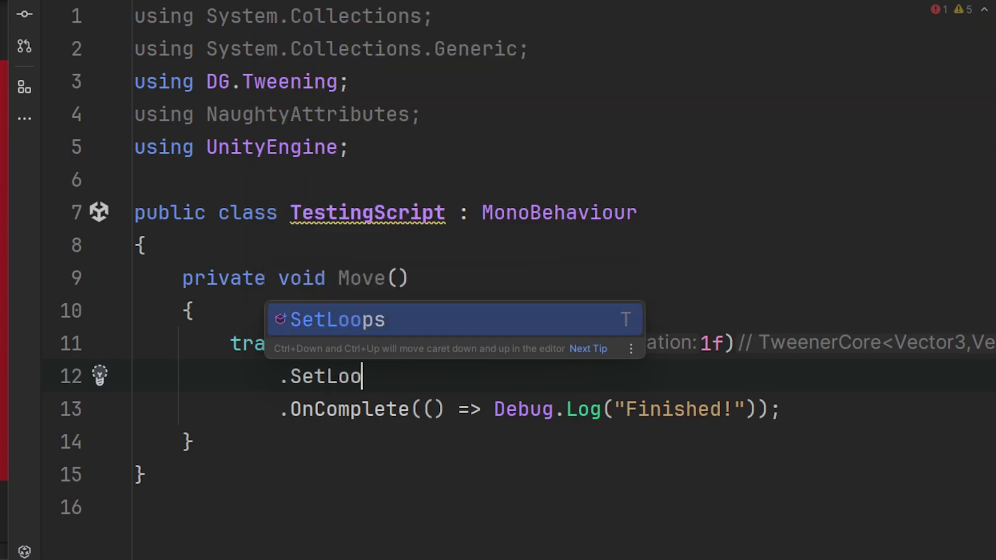
pyautogui.press('Return')
pyautogui.write('3);')
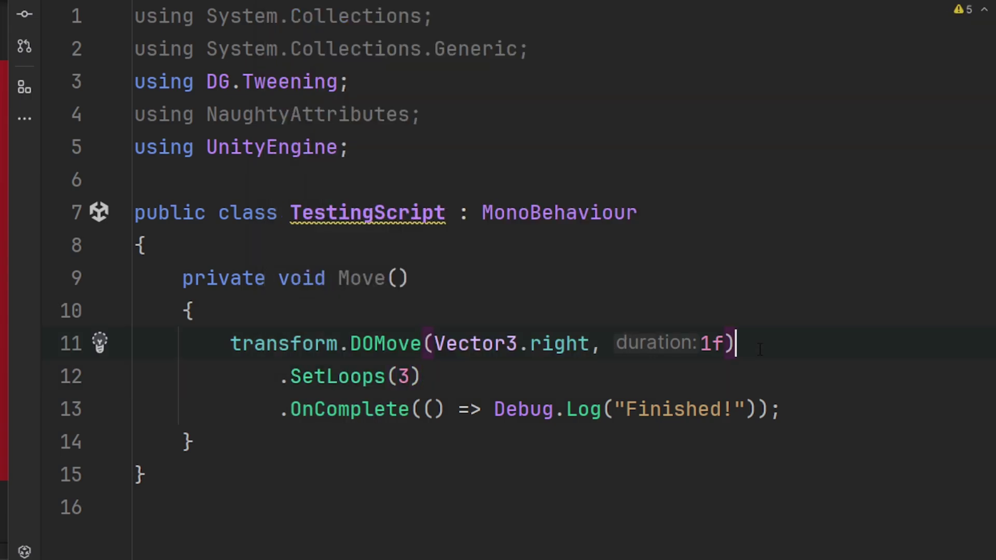
# - Insert a SetEase call with an Ease preset directly after DOMove, above SetLoops
pyautogui.press('Return')
pyautogui.write('.SetE')
pyautogui.press('Return')
pyautogui.write('Eas')
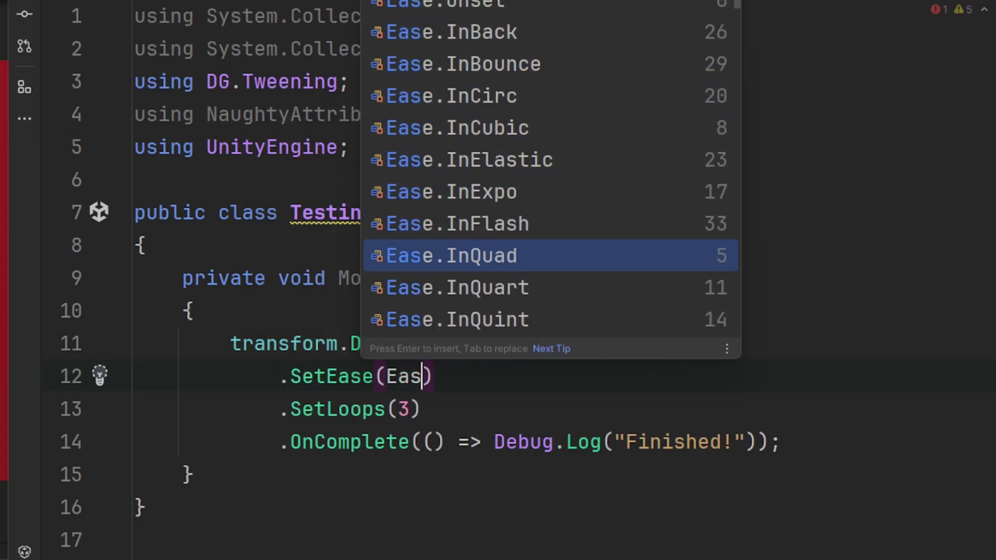
pyautogui.press('Down')
pyautogui.press('Down')
pyautogui.press('Down')
pyautogui.press('Return')
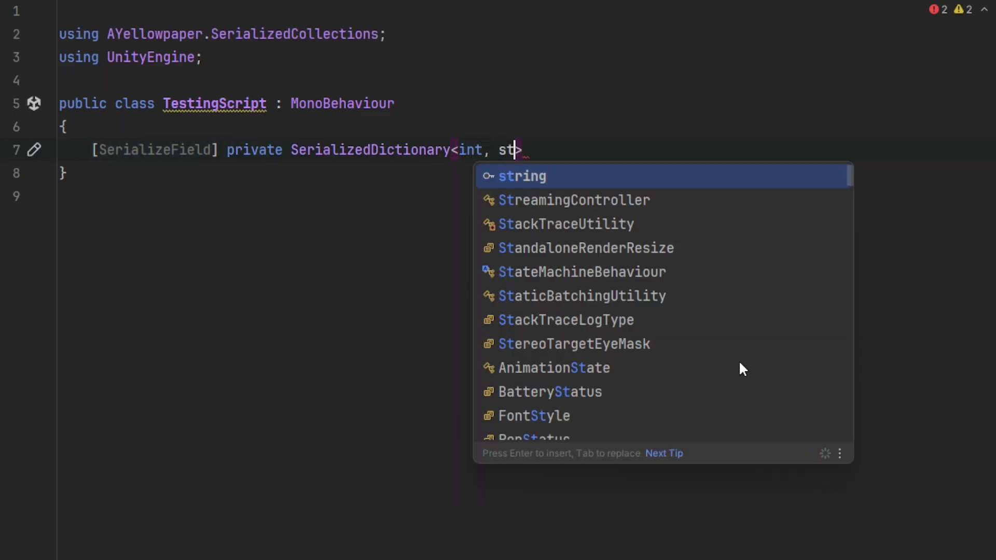
# - Complete the serialized field as SerializedDictionary<int, string> testingDict, initialized with a new SerializedDictionary<int, string>()
pyautogui.press('Return')
pyautogui.write('> testingDict = new SerializedDictionary<int, string>();')
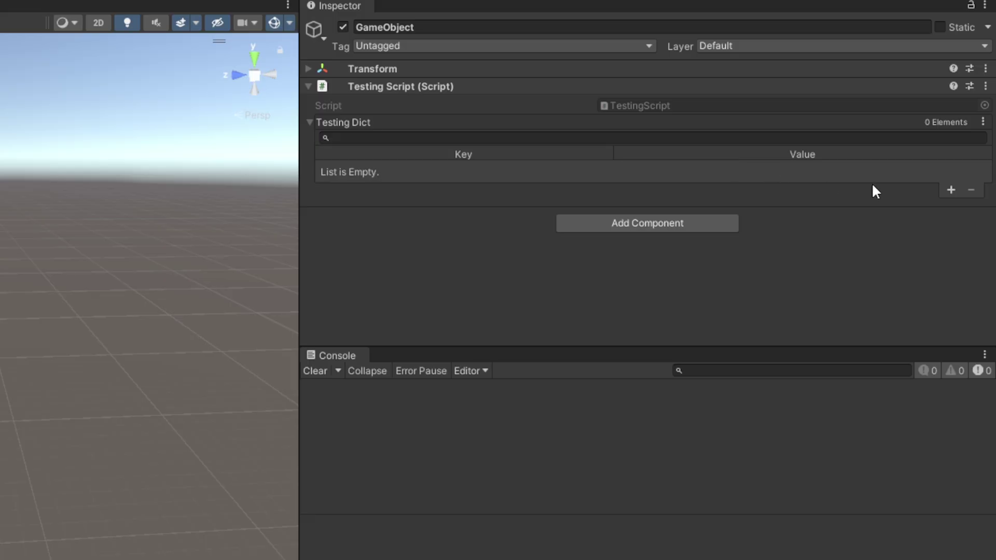
# - In Unity, add two entries to Testing Dict: key 1 with value One and key 2 with value Two
pyautogui.click(950, 189)
pyautogui.write('1')
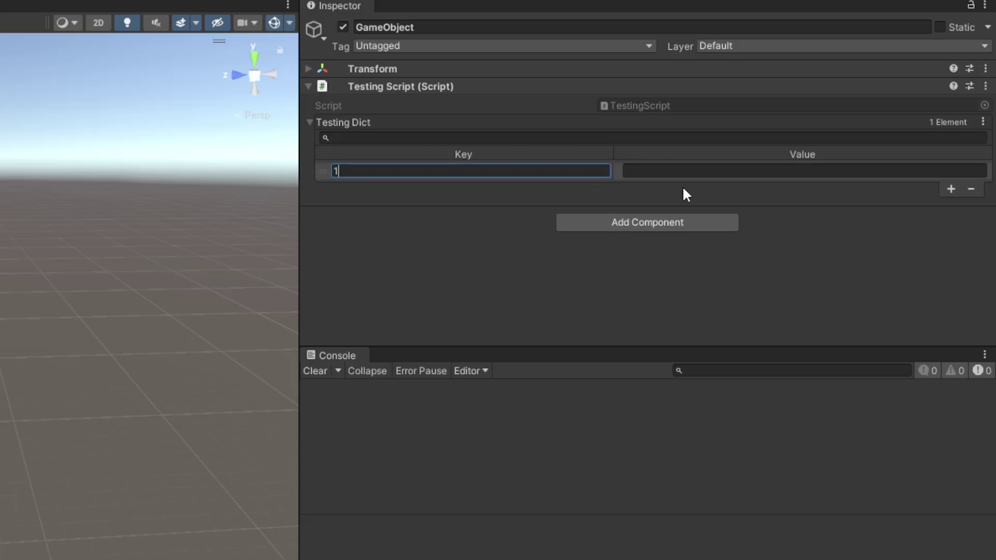
pyautogui.click(733, 170)
pyautogui.click(950, 189)
pyautogui.click(467, 187)
pyautogui.write('2')
pyautogui.click(654, 186)
pyautogui.write('Two')
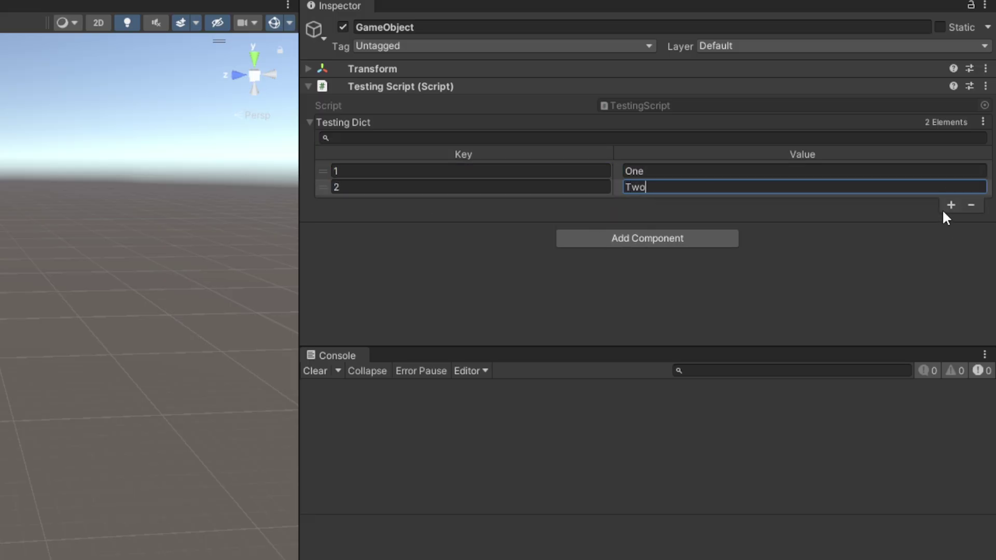
# - Add a third entry to Testing Dict with key 3 and value Three
pyautogui.click(950, 205)
pyautogui.click(415, 207)
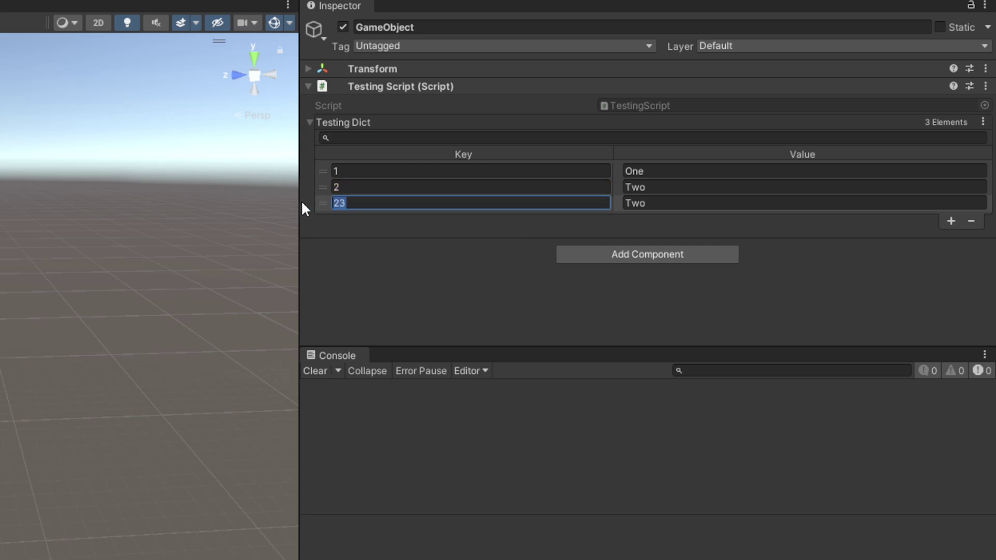
pyautogui.write('3')
pyautogui.click(680, 202)
pyautogui.write('Three')
# - Add a fourth Testing Dict entry with key 10000 and value Big Number!, and try reordering the entries
pyautogui.click(950, 221)
pyautogui.click(467, 218)
pyautogui.write('10000')
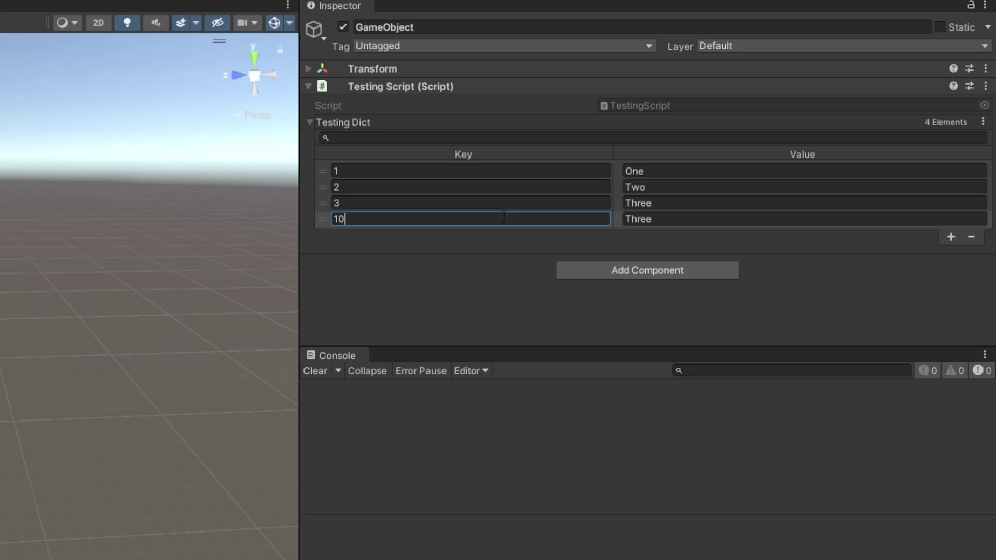
pyautogui.click(640, 218)
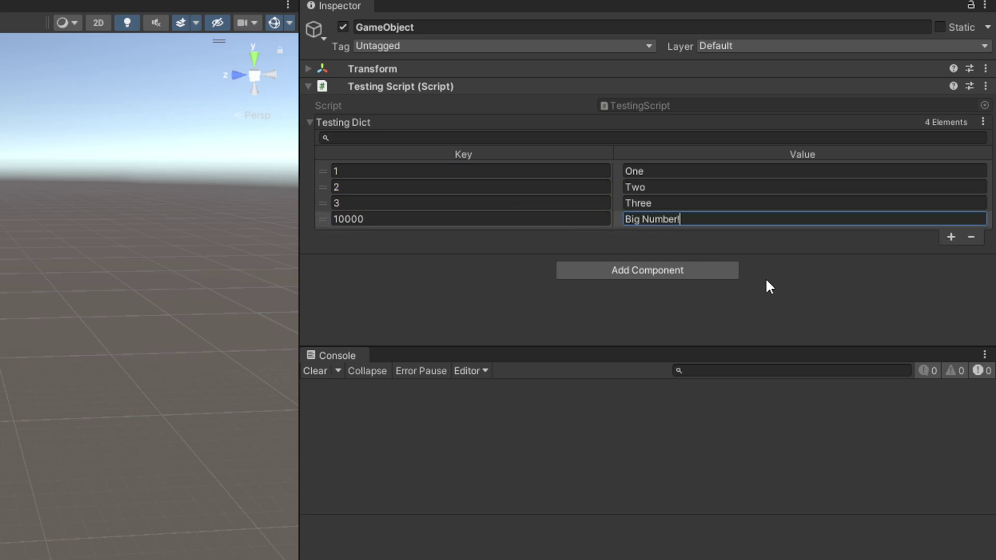
pyautogui.moveTo(322, 219); pyautogui.dragTo(325, 186)
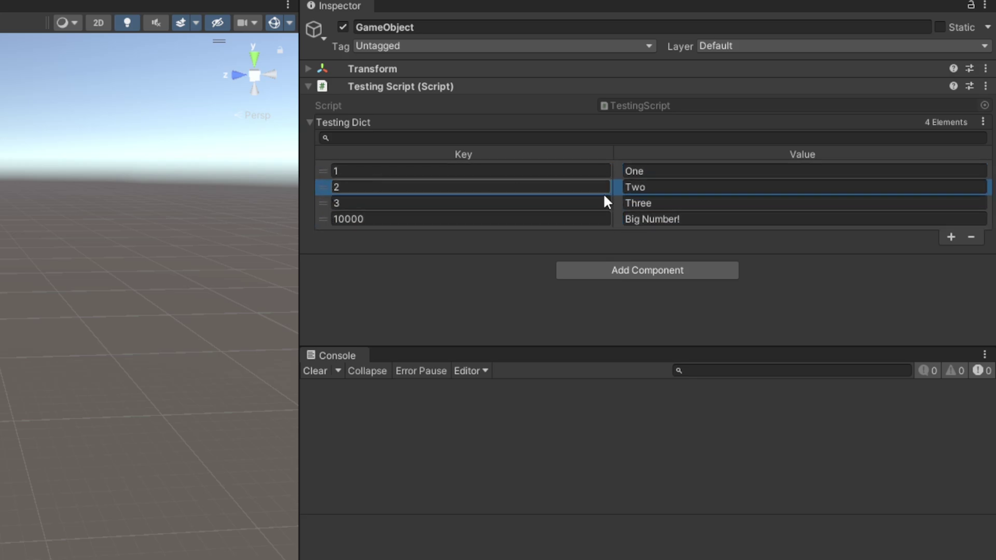
# - Search the Testing Dict entries for Big and for 1
pyautogui.click(427, 137)
pyautogui.write('Big')
pyautogui.press('BackSpace')
pyautogui.press('BackSpace')
pyautogui.press('BackSpace')
pyautogui.write('1')
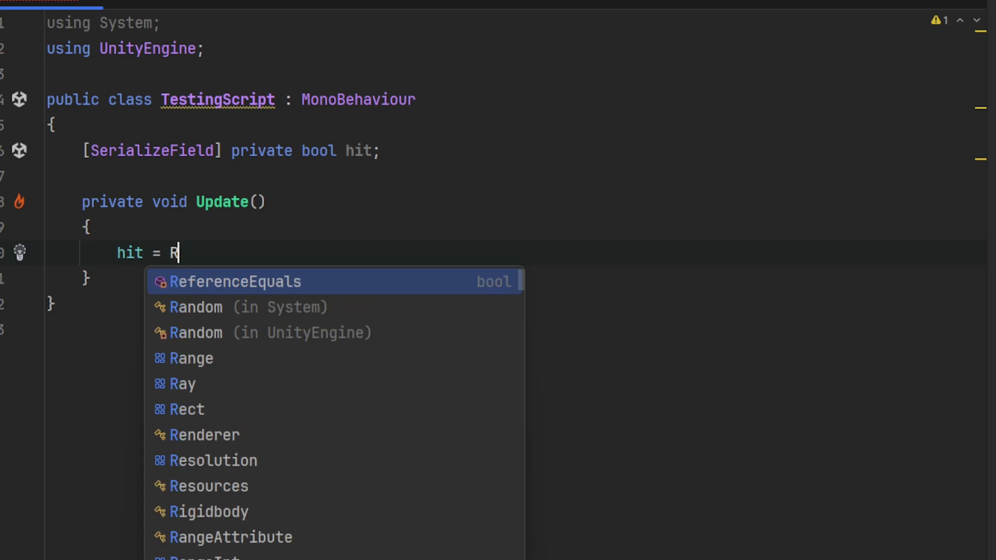
# - In TestingScript.cs, complete the hit assignment in Update with a Raycast from transform.position in the Vector3.down direction
pyautogui.write('aycasttransform.position, Vector3.down);')
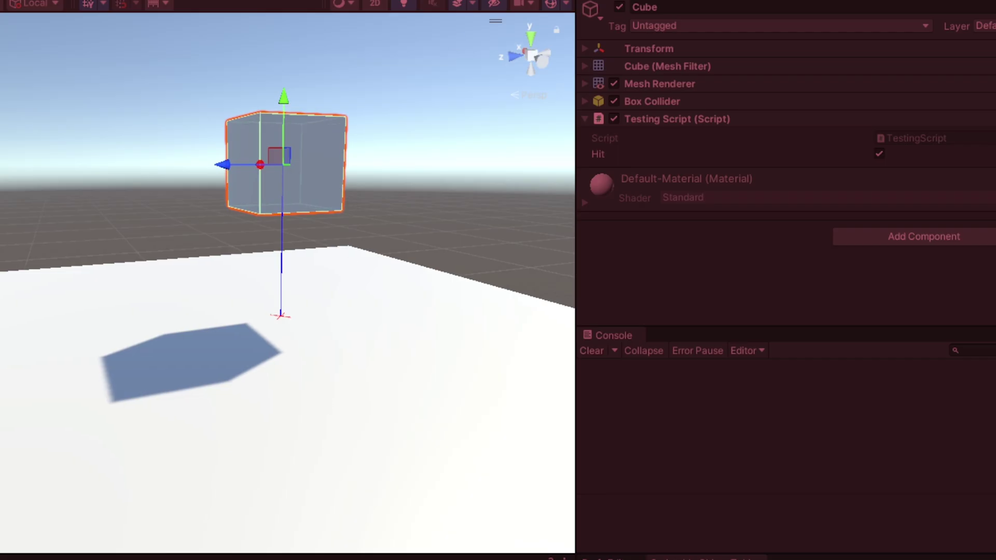
# - In Unity, check the plane and move the cube along its Z axis to try out the downward raycast
pyautogui.click(301, 337)
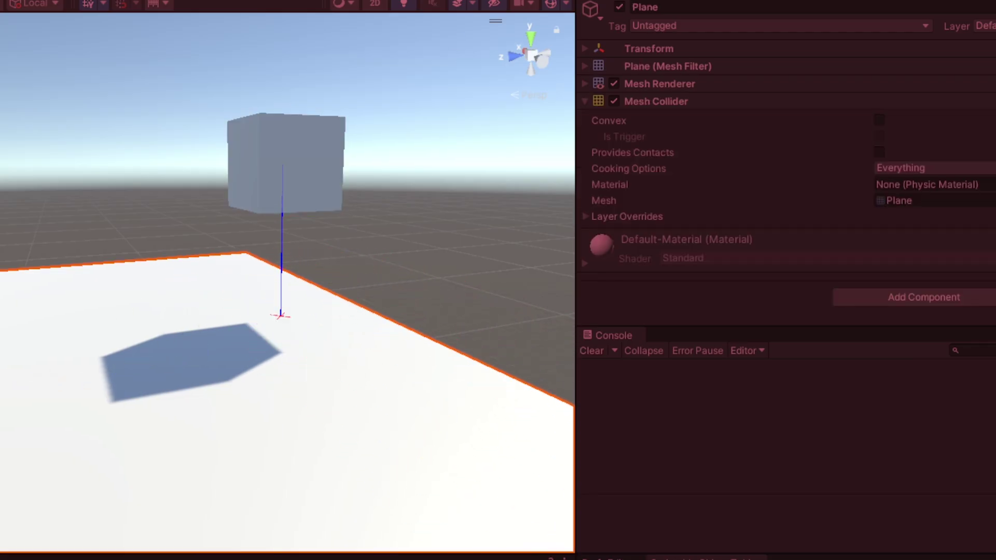
pyautogui.click(285, 145)
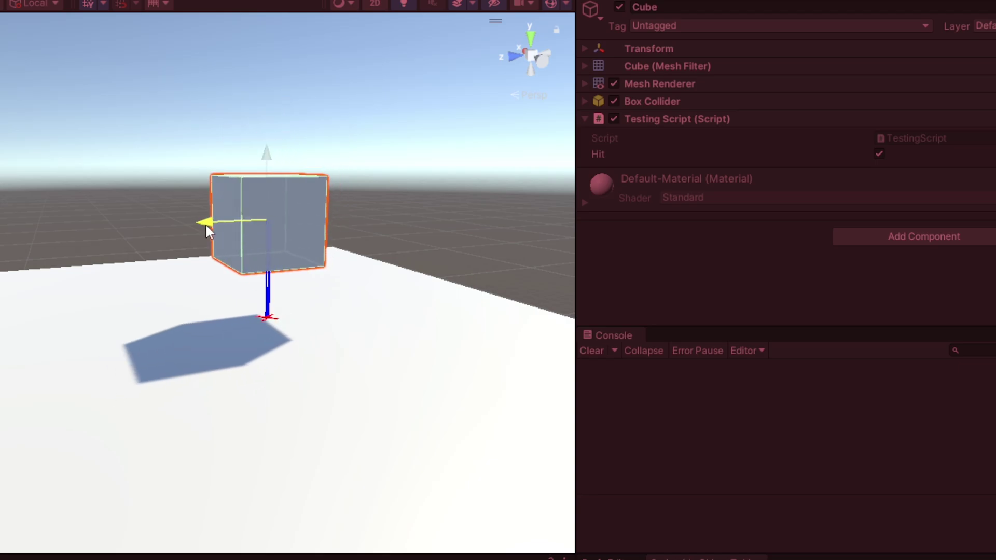
pyautogui.moveTo(205, 226); pyautogui.dragTo(258, 242)
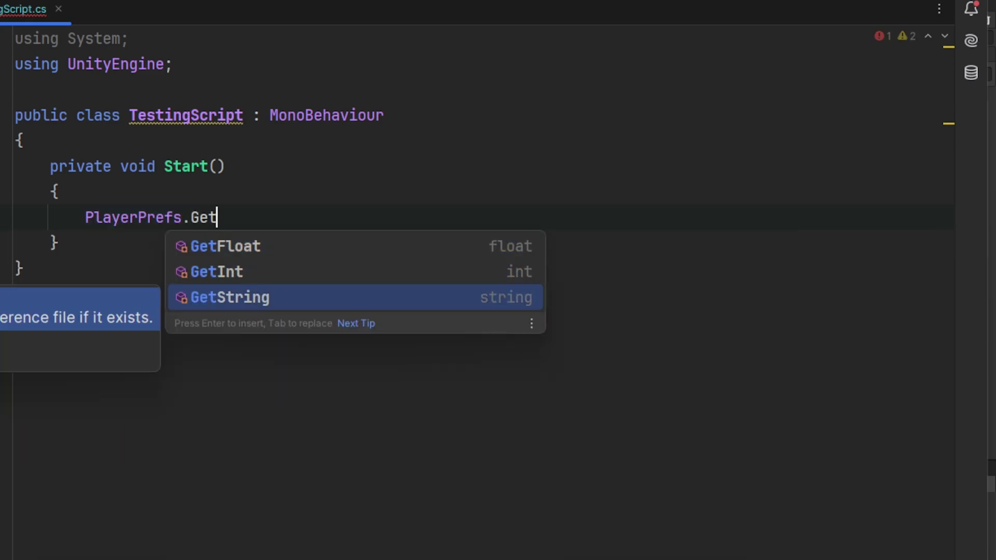
# - In TestingScript.cs, complete PlayerPrefs.GetFloat("health") in Start and begin a PlayerPrefs.SetFloat call with the "health" key below it
pyautogui.press('Up')
pyautogui.press('Up')
pyautogui.press('Return')
pyautogui.write('"healk')
pyautogui.press('Return')
pyautogui.write('PlayerPrefs.SetFloat("')
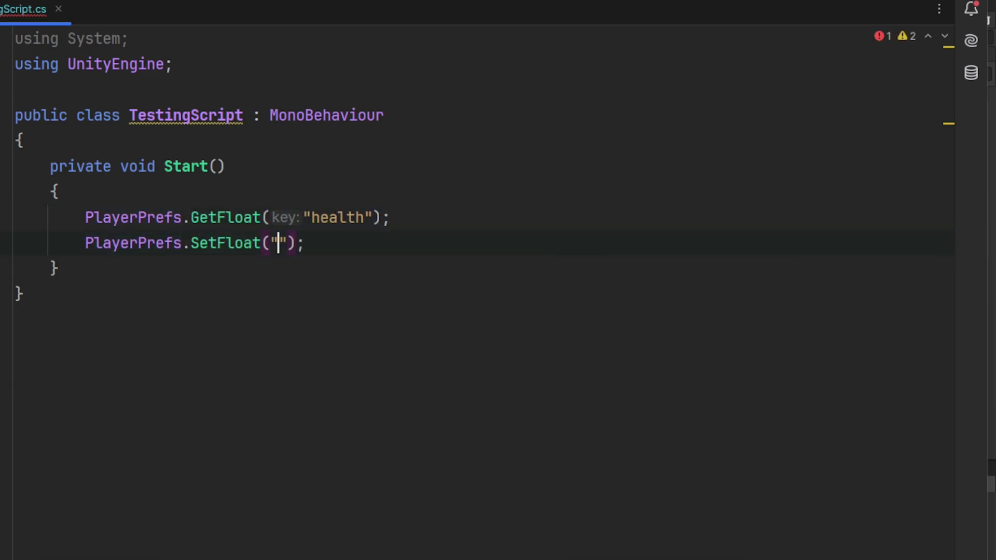
pyautogui.write('health",')
# - Store the GetFloat result in float health and pass health + 1 as the SetFloat value
pyautogui.press('Up')
pyautogui.press('Home')
pyautogui.write('float health =')
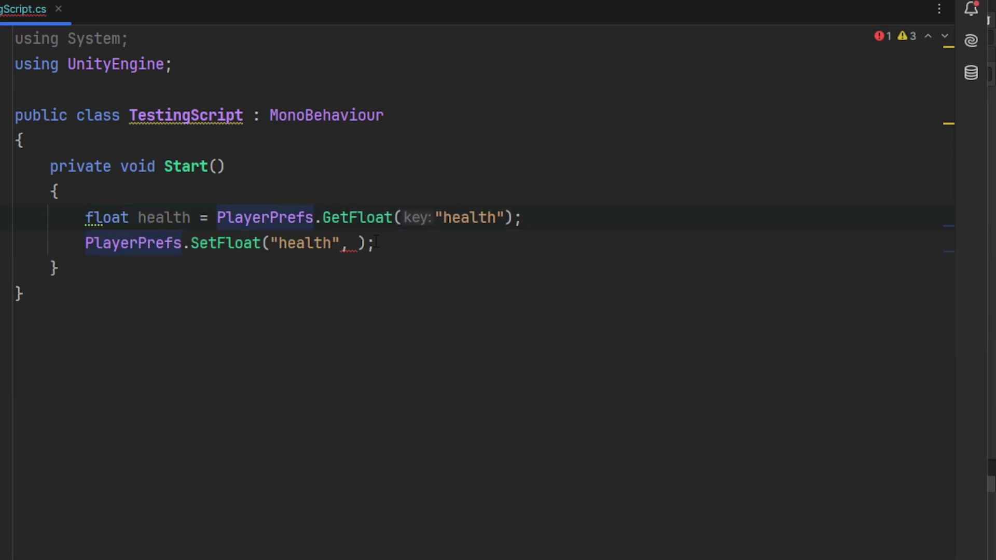
pyautogui.click(358, 243)
pyautogui.write('health + 1')
pyautogui.click(331, 243)
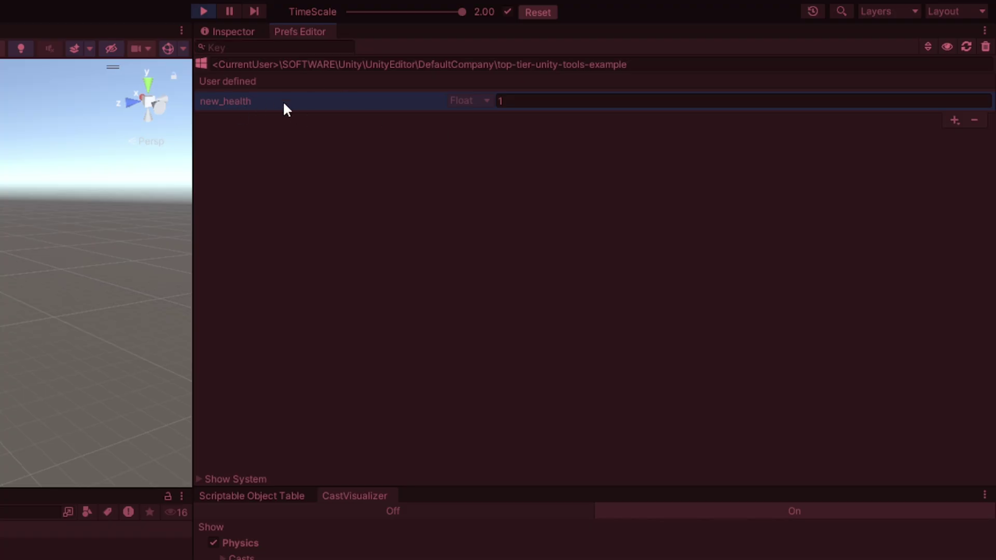
# - In Unity's Prefs Editor, create a new property with the key health
pyautogui.click(954, 120)
pyautogui.click(940, 165)
pyautogui.write('health')
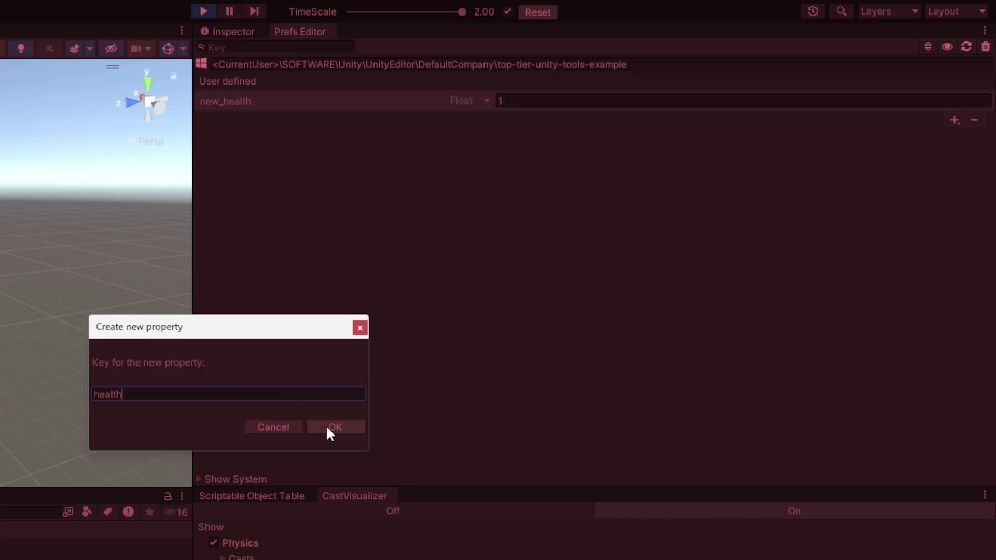
pyautogui.click(332, 427)
# - Restart play mode to run the PlayerPrefs script again, and stop it
pyautogui.click(203, 10)
pyautogui.click(203, 11)
pyautogui.click(203, 11)
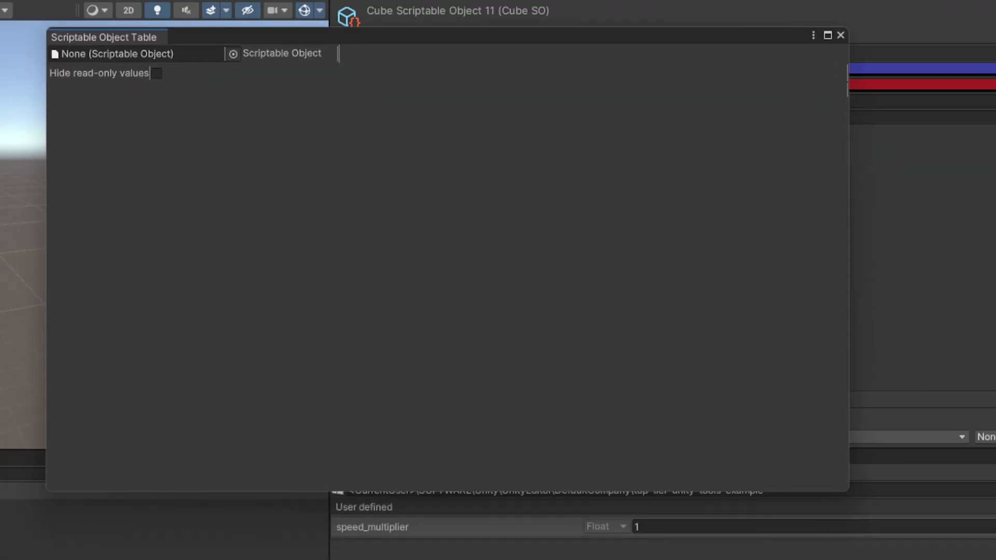
# - Load Cube Scriptable Object into the Scriptable Object Table and set color1 of Cube Scriptable Object 1 to bright green
pyautogui.moveTo(250, 187); pyautogui.dragTo(137, 54)
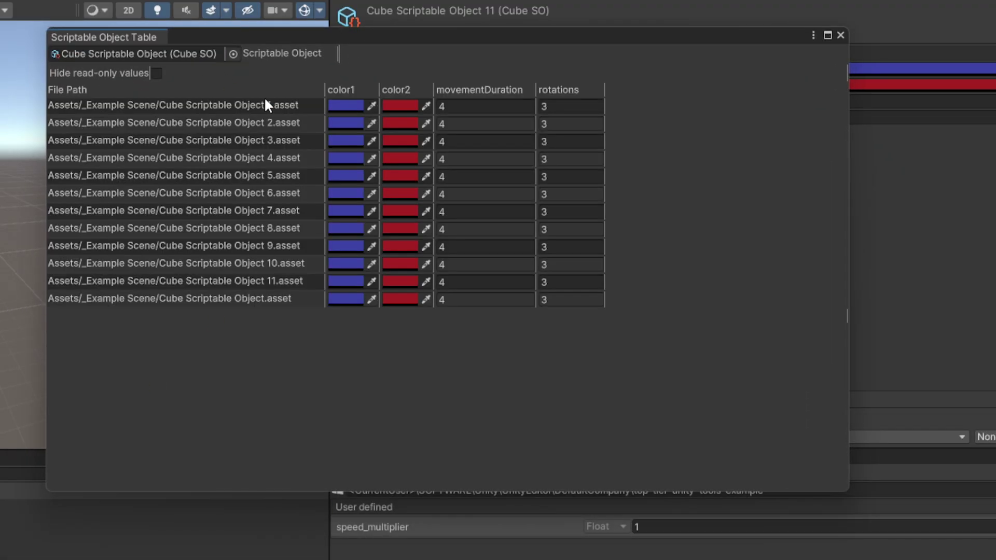
pyautogui.click(352, 108)
pyautogui.click(440, 139)
pyautogui.click(518, 95)
# - Set color2 of Cube Scriptable Object 1 to teal 349596 and its movementDuration to 100
pyautogui.click(399, 106)
pyautogui.moveTo(575, 231); pyautogui.dragTo(422, 233)
pyautogui.click(513, 227)
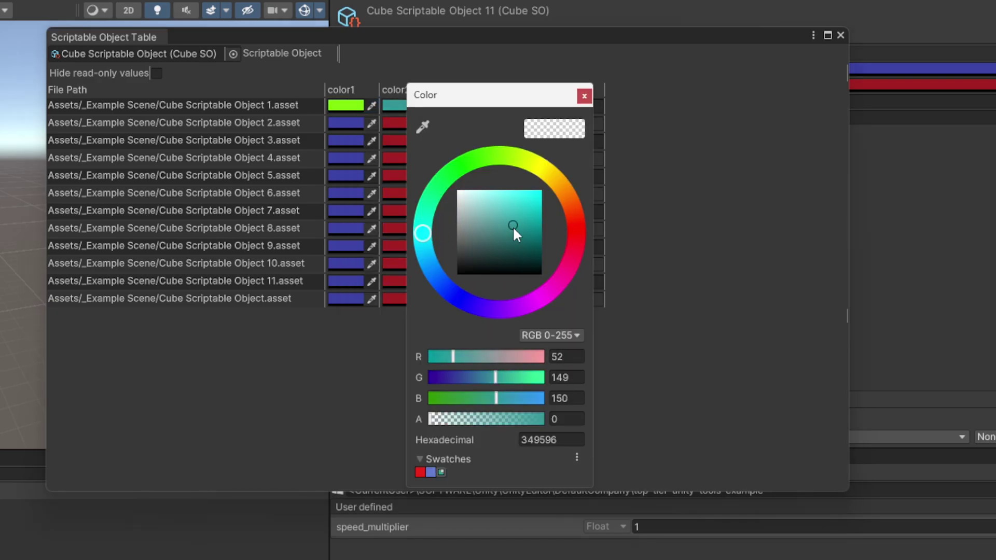
pyautogui.click(490, 105)
pyautogui.write('100')
pyautogui.click(552, 108)
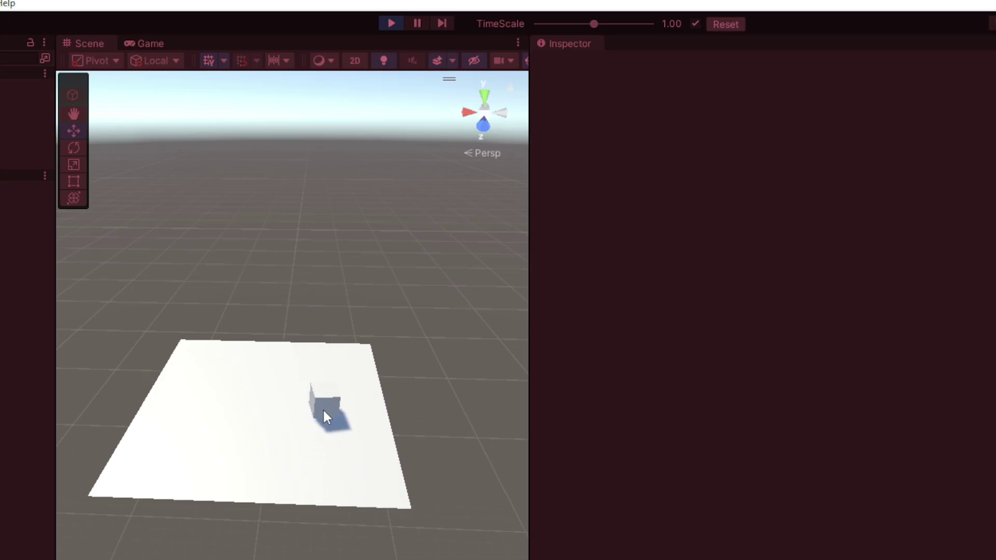
# - Stop the running scene and run it once more with TimeScale at 2.00
pyautogui.click(391, 23)
pyautogui.click(391, 23)
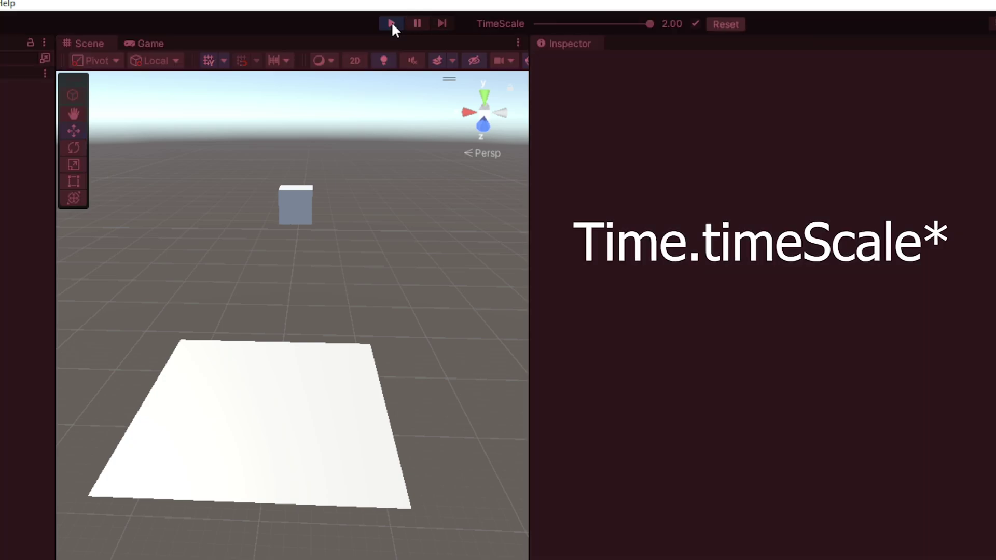
pyautogui.click(391, 22)
# - Lower TimeScale to 0.24, run the scene, and raise the time scale slightly during play
pyautogui.click(573, 23)
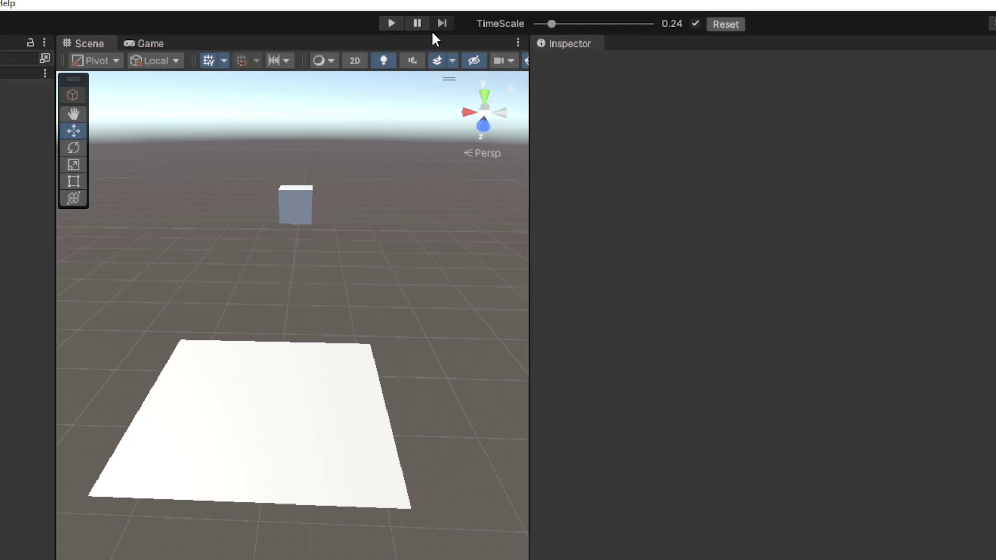
pyautogui.hotkey('ctrl', 'p')
pyautogui.moveTo(551, 24); pyautogui.dragTo(562, 24)
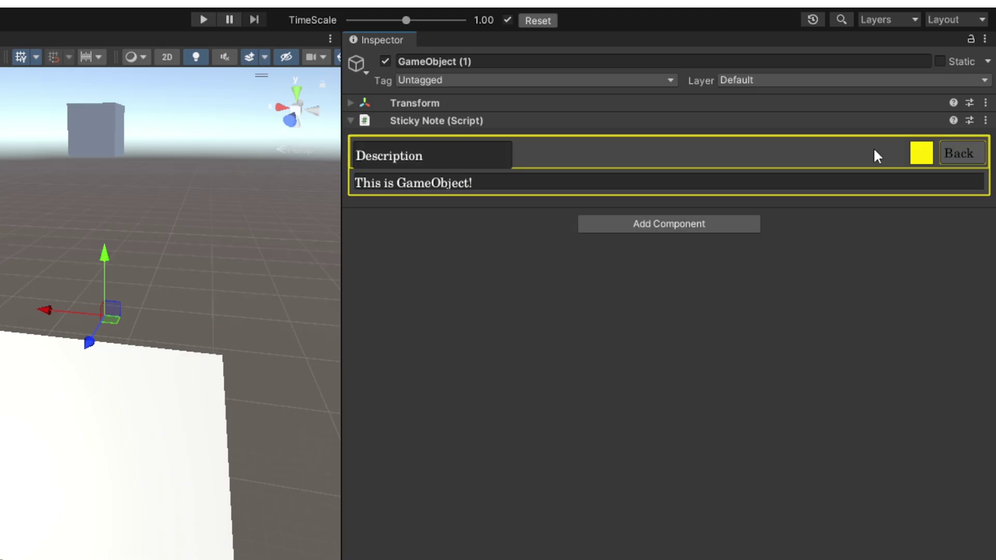
# - Set the sticky note's title to Cool note! and its text to Hello there!
pyautogui.click(470, 156)
pyautogui.write('Cool note!')
pyautogui.click(462, 181)
pyautogui.write('Hello th')
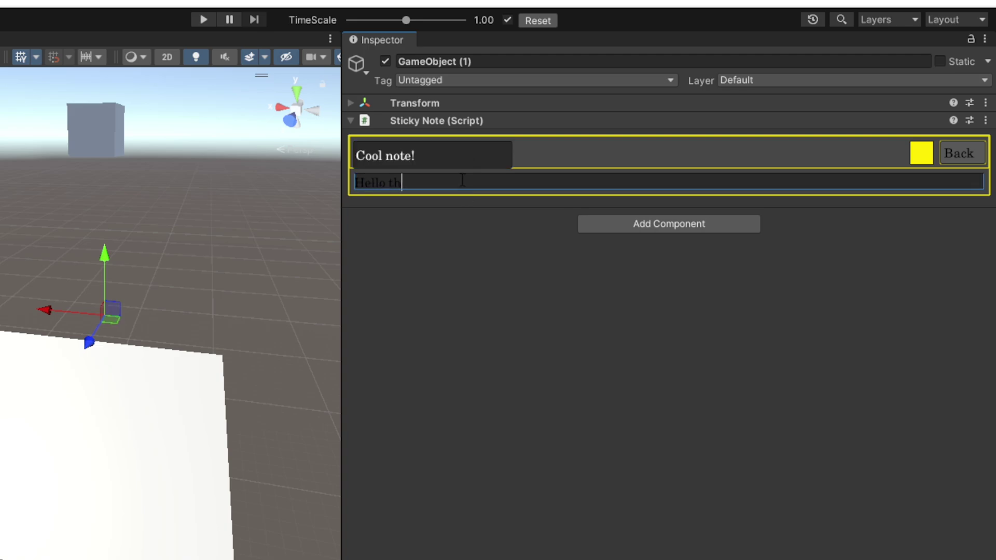
pyautogui.write('ere!')
# - Color the sticky note dark red and leave its editing mode
pyautogui.click(915, 153)
pyautogui.click(969, 266)
pyautogui.click(925, 284)
pyautogui.click(959, 153)
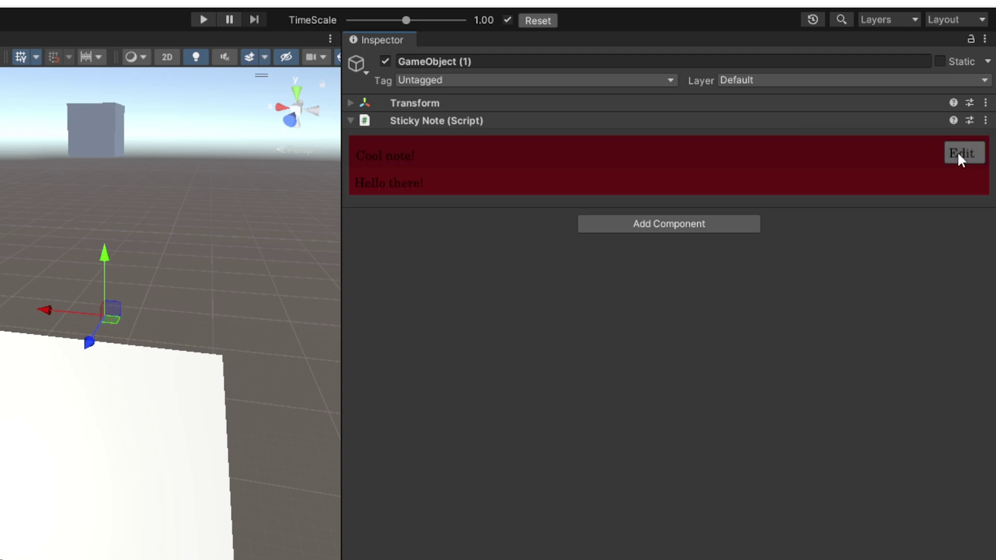
# - Recolor the sticky note to a brighter crimson red, and adjust its color once more before finishing the edit
pyautogui.click(962, 152)
pyautogui.click(917, 155)
pyautogui.click(921, 238)
pyautogui.click(960, 153)
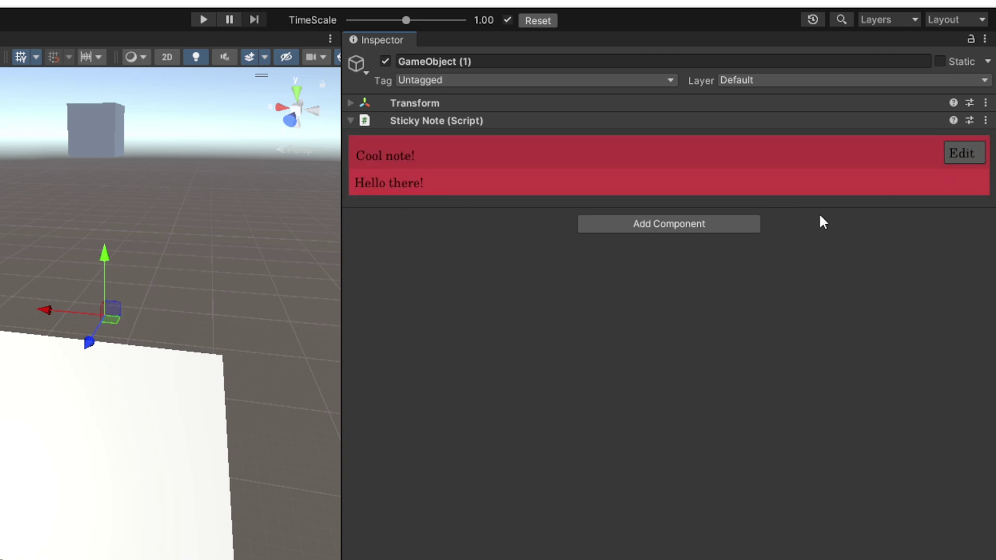
pyautogui.click(962, 153)
pyautogui.click(916, 154)
pyautogui.click(932, 240)
pyautogui.click(966, 148)
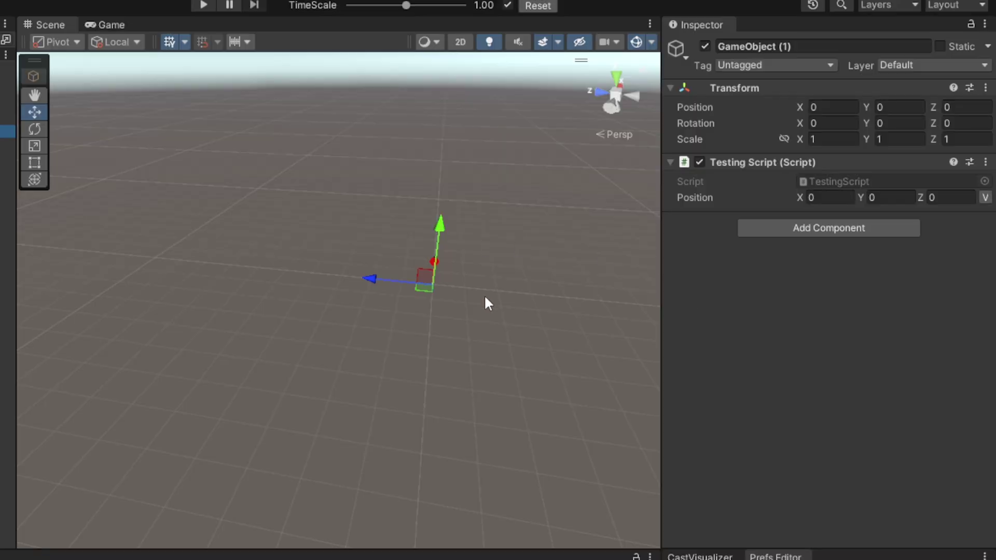
# - Turn on the Vector Visualizer for Testing Script's Position and try shifting its X and Y values
pyautogui.click(985, 197)
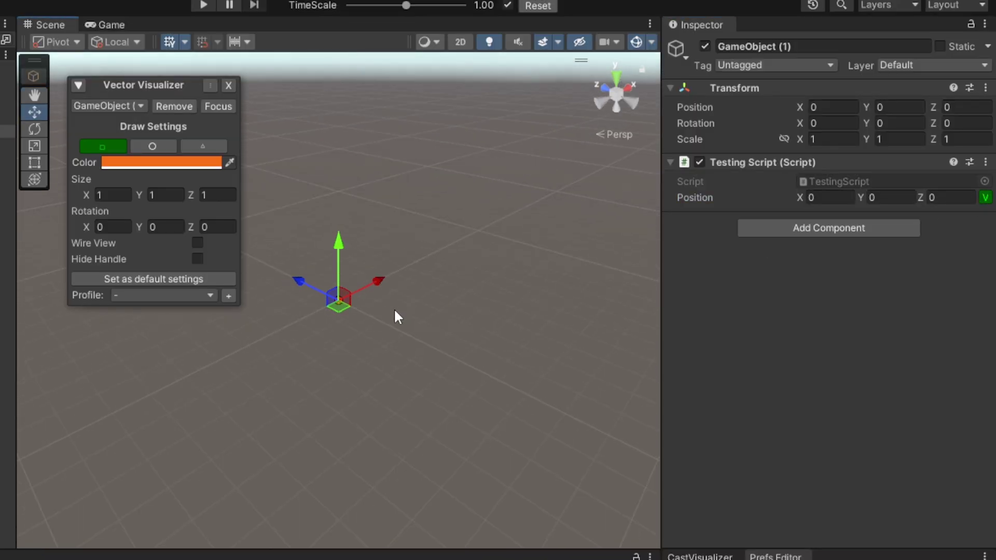
pyautogui.keyDown('alt'); pyautogui.moveTo(395, 316); pyautogui.dragTo(651, 302); pyautogui.keyUp('alt')
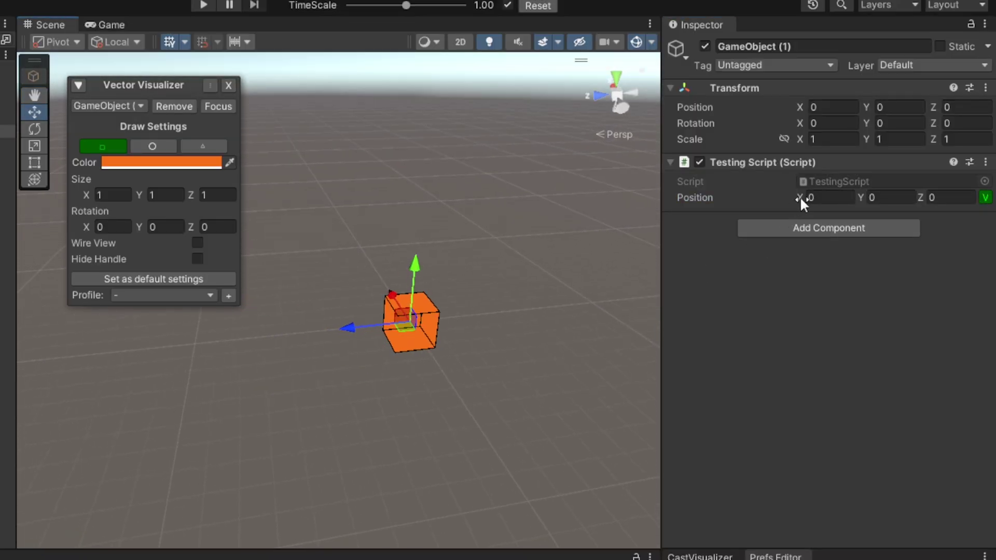
pyautogui.moveTo(800, 197); pyautogui.dragTo(960, 204)
pyautogui.moveTo(860, 197); pyautogui.dragTo(921, 198)
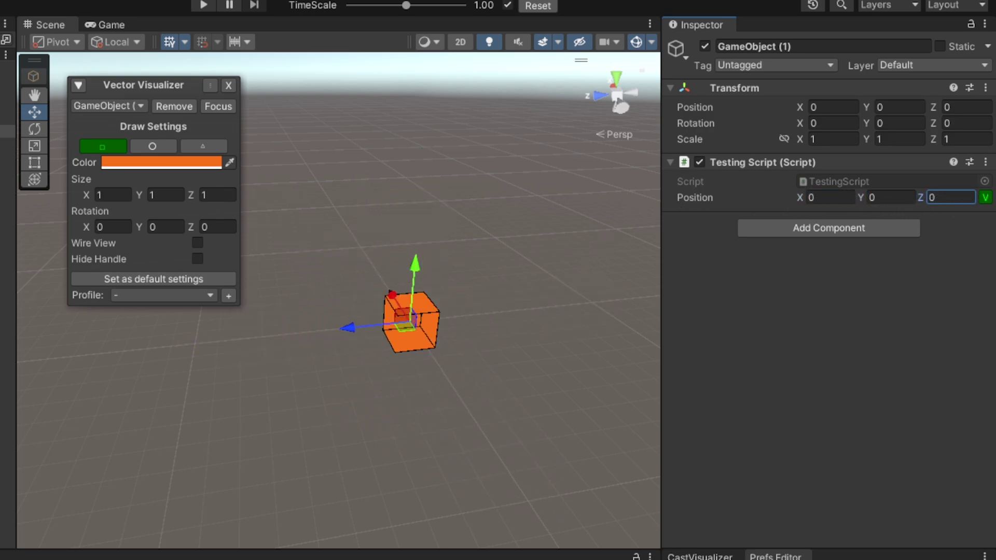
# - Try the sphere and the third draw shape for the visualized position, and switch back to the box
pyautogui.click(153, 146)
pyautogui.keyDown('alt'); pyautogui.moveTo(394, 332); pyautogui.dragTo(382, 313); pyautogui.keyUp('alt')
pyautogui.scroll(5, 382, 313)
pyautogui.scroll(-5, 382, 313)
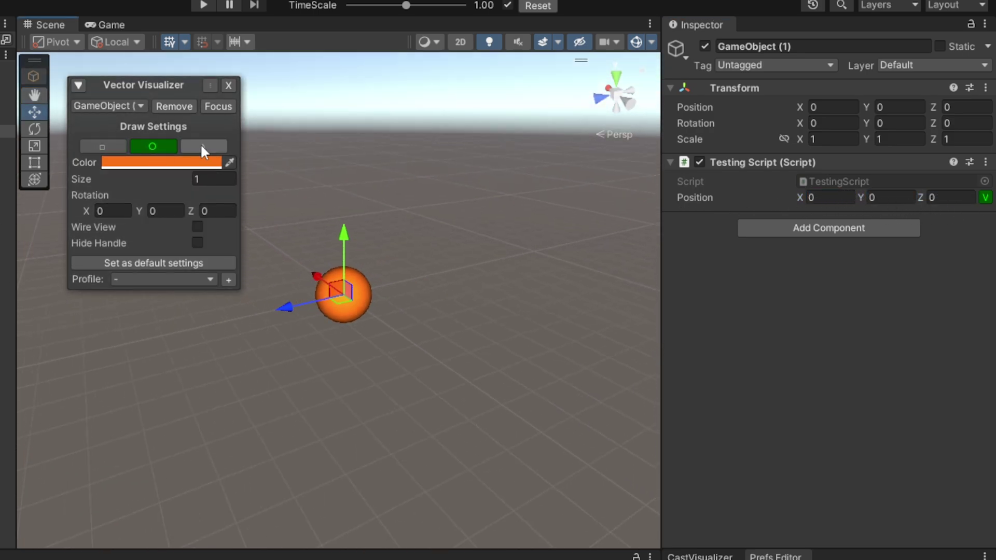
pyautogui.click(200, 144)
pyautogui.click(124, 148)
# - Enlarge the visualizer box to a size of 5.63, 3.72, 3.87 and toggle Wire View on and off
pyautogui.moveTo(87, 194); pyautogui.dragTo(267, 185)
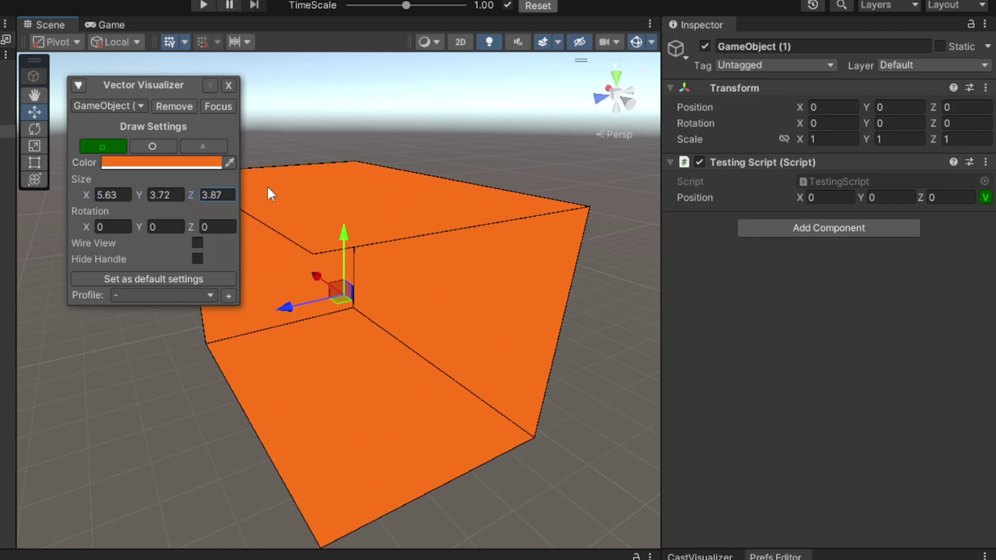
pyautogui.click(197, 241)
pyautogui.click(197, 241)
# - Set the visualizer box's size to 1 on the X, Y and Z axes
pyautogui.click(113, 195)
pyautogui.write('1')
pyautogui.click(217, 194)
pyautogui.write('1')
pyautogui.click(166, 195)
pyautogui.write('1')
# - Raise Testing Script's Position to Y 2.19 and turn its Vector Visualizer off
pyautogui.moveTo(796, 194); pyautogui.dragTo(980, 207)
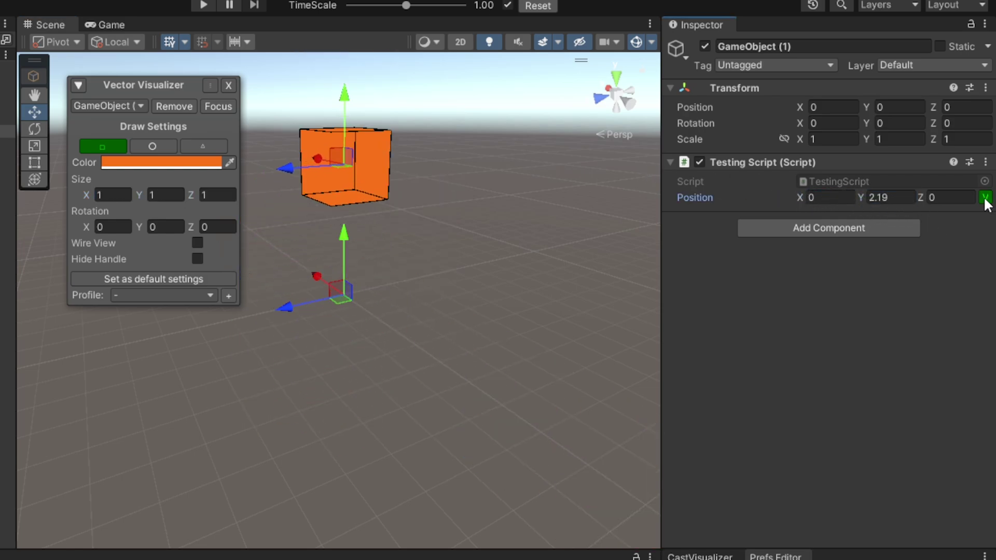
pyautogui.click(985, 198)
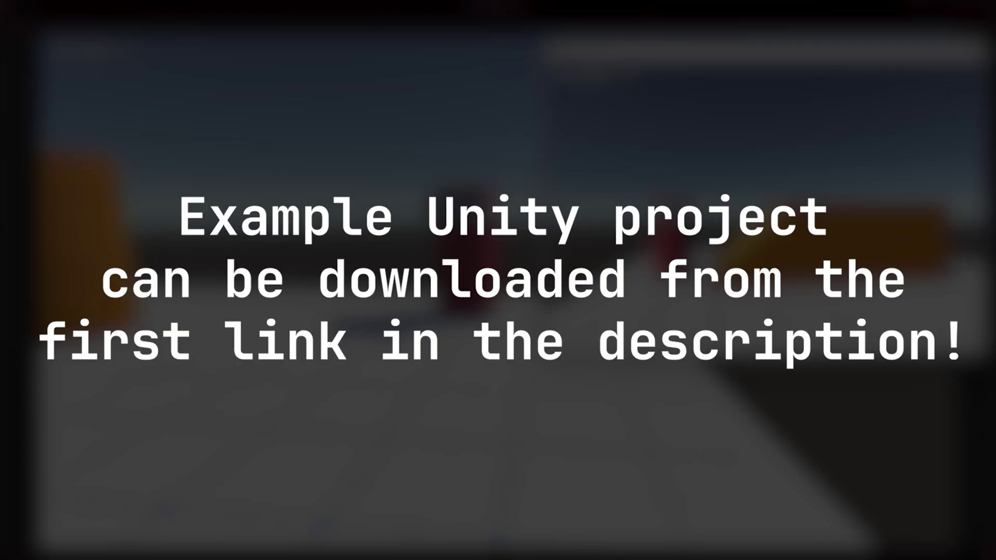